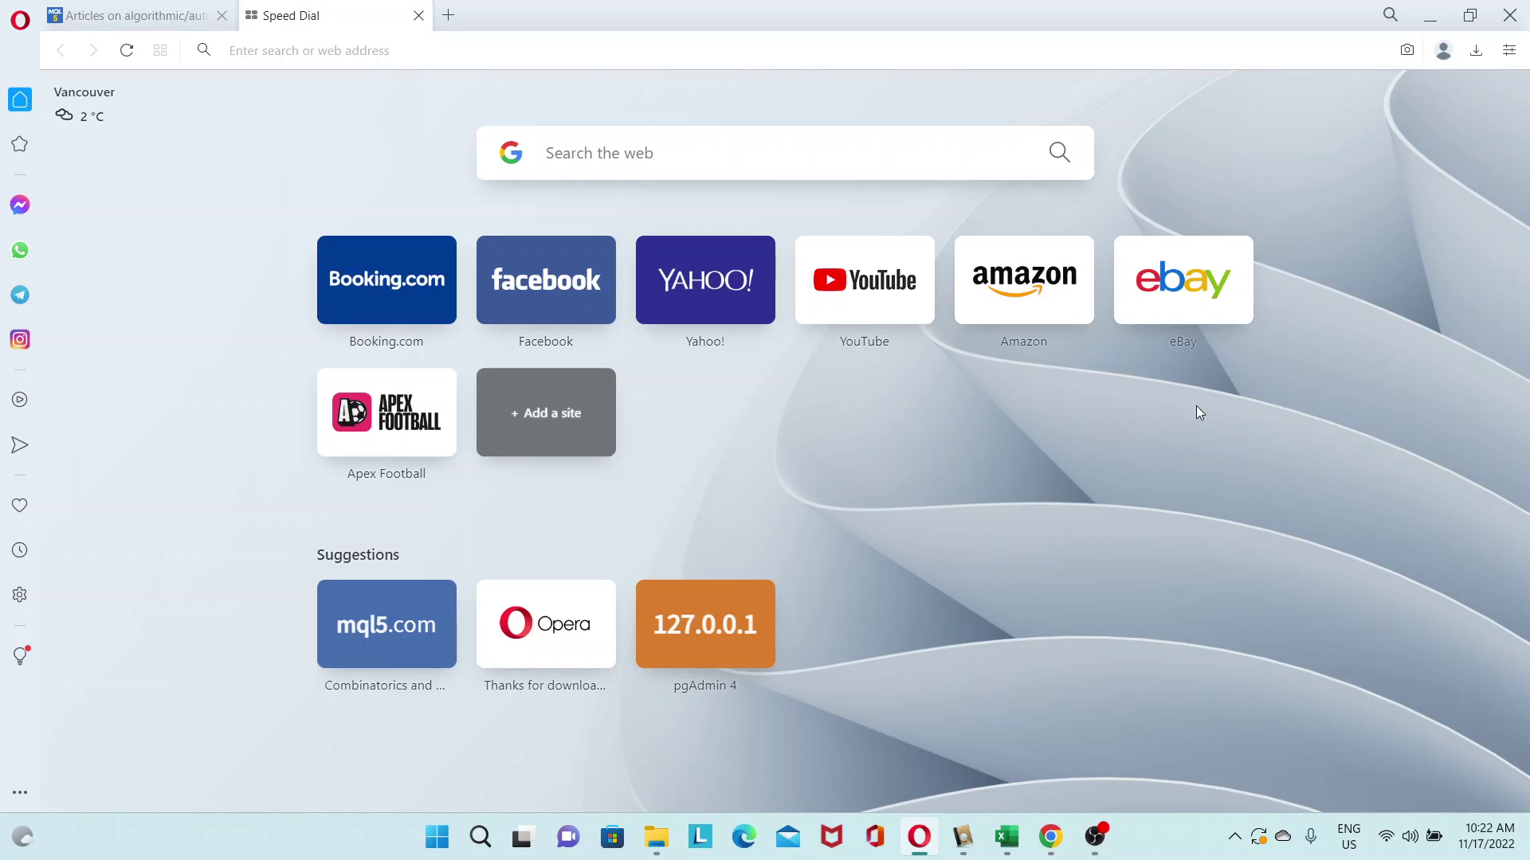
# Step: Search Google for 'opera browser' from the Speed Dial address bar
pyautogui.click(429, 50)
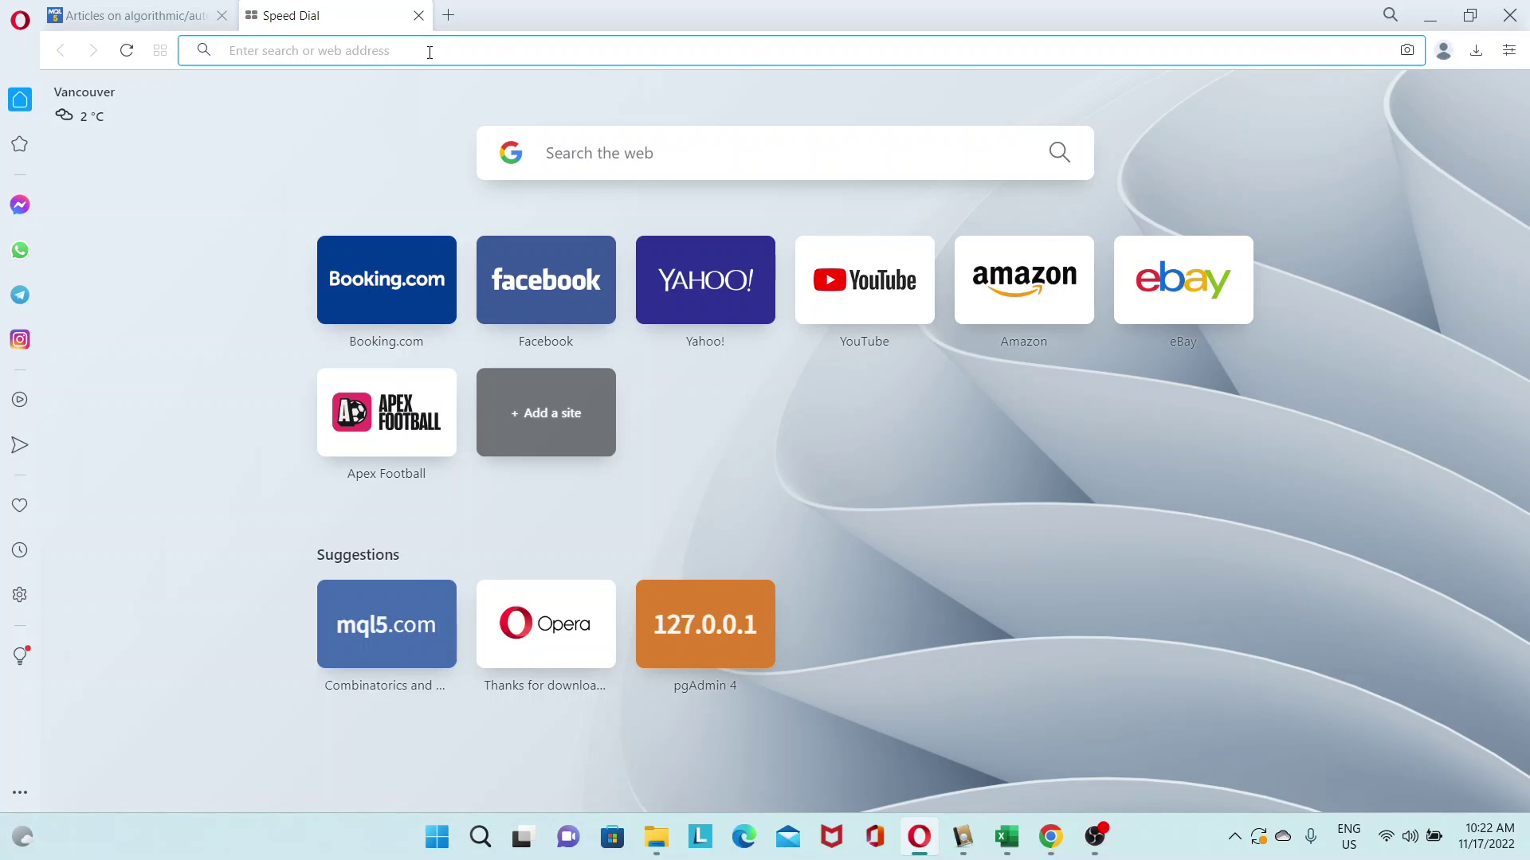
pyautogui.write('opera brow')
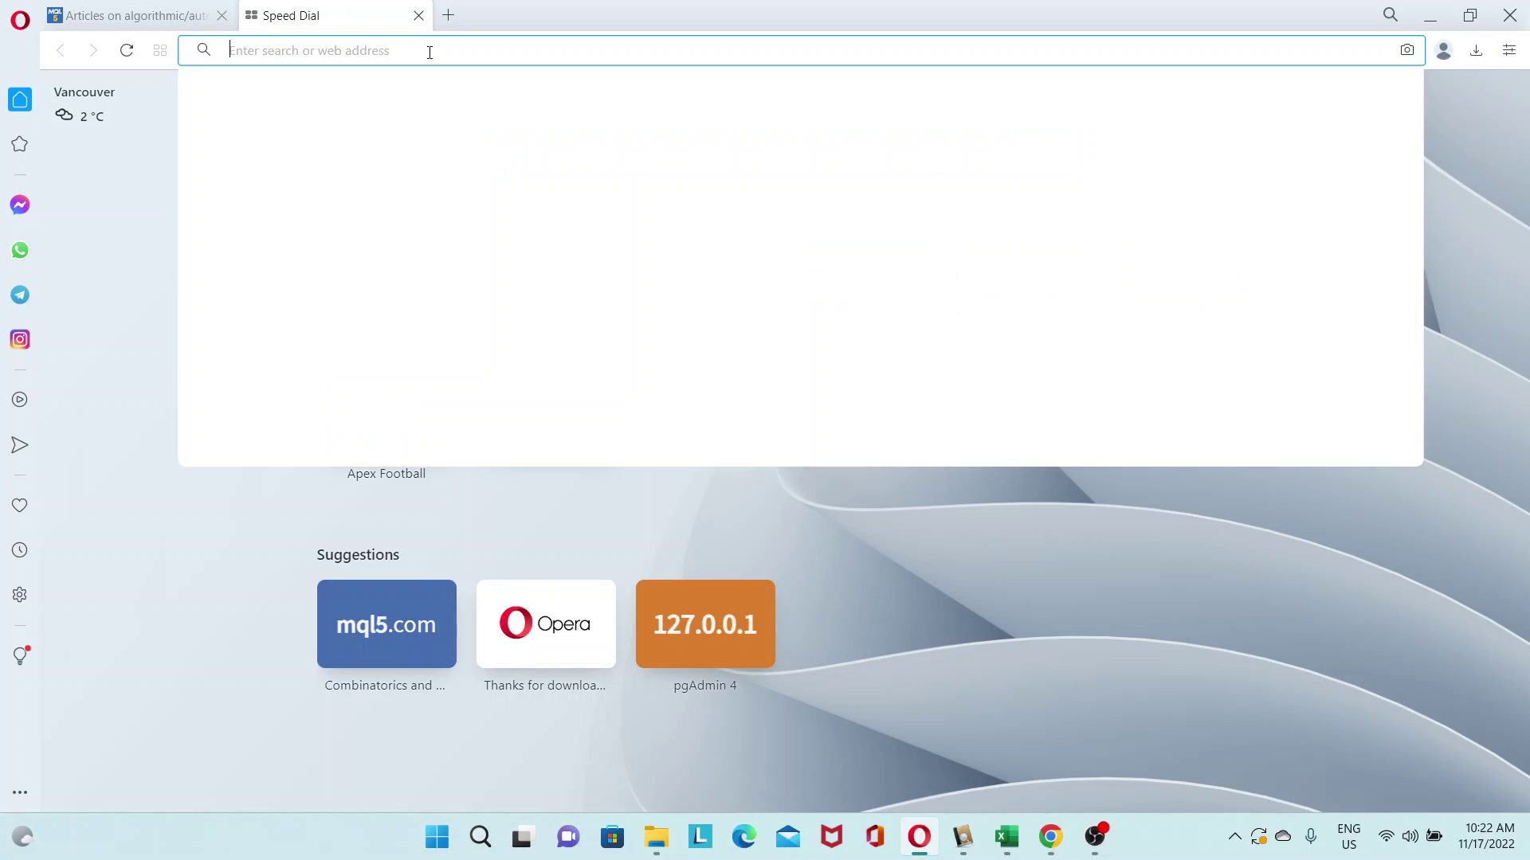
pyautogui.write('ser')
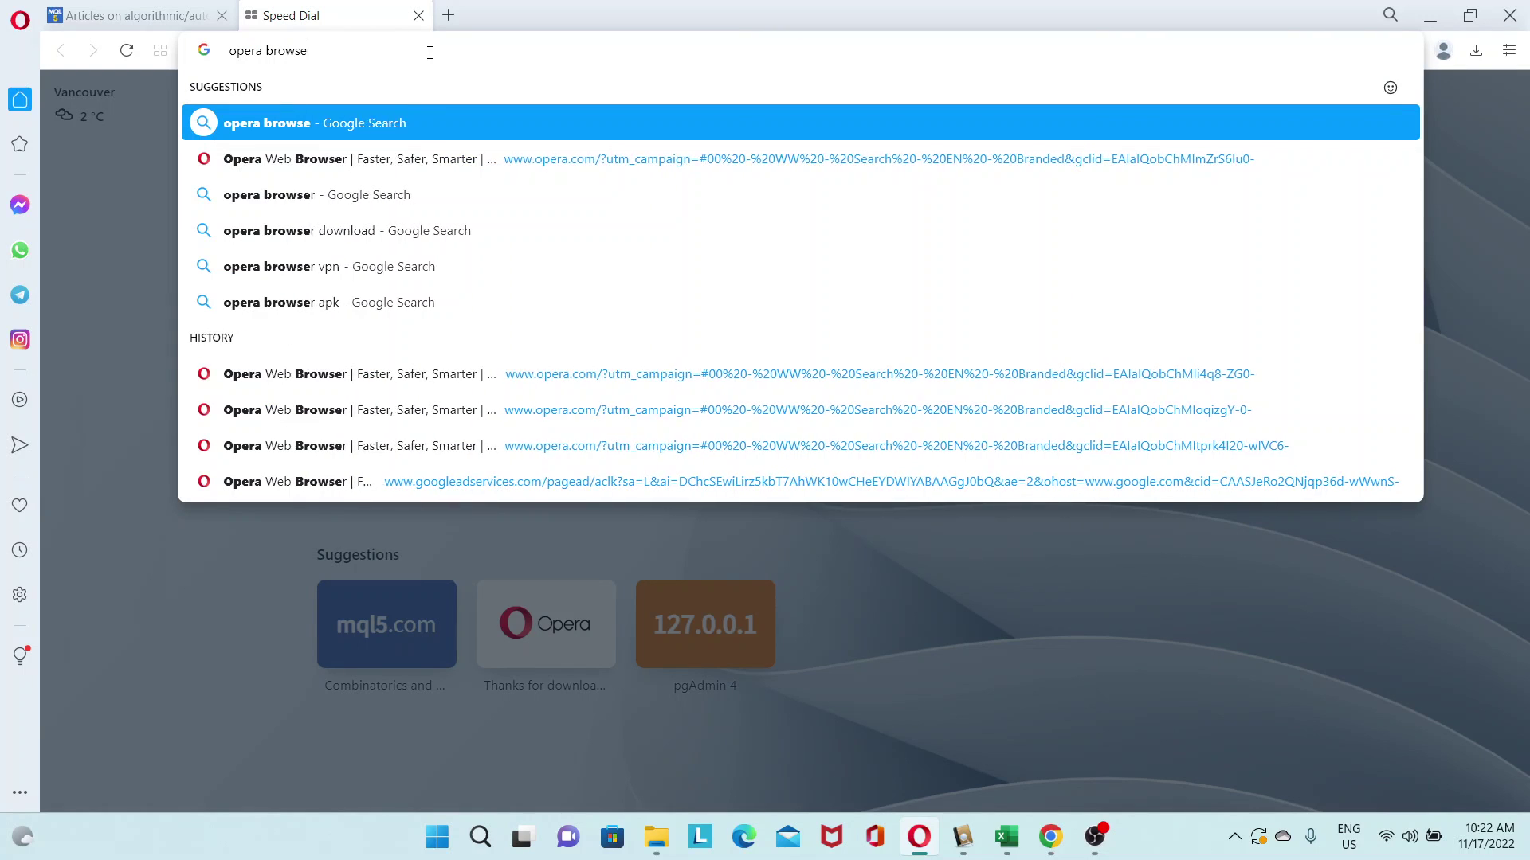
pyautogui.press('Return')
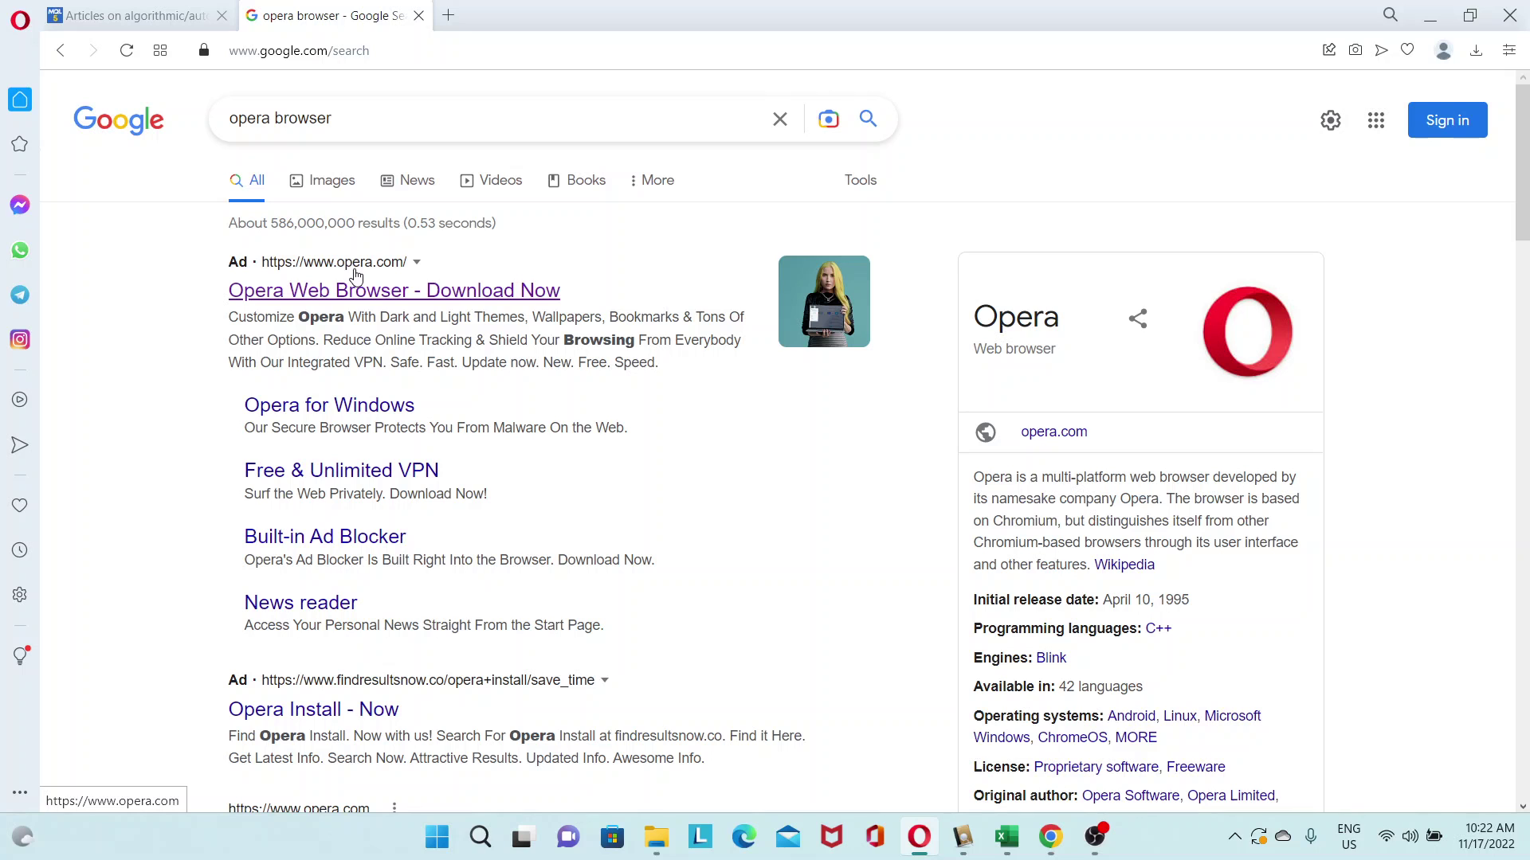
# Step: Open the Opera Web Browser result, start Download Opera, and dismiss the installer save prompt
pyautogui.click(421, 292)
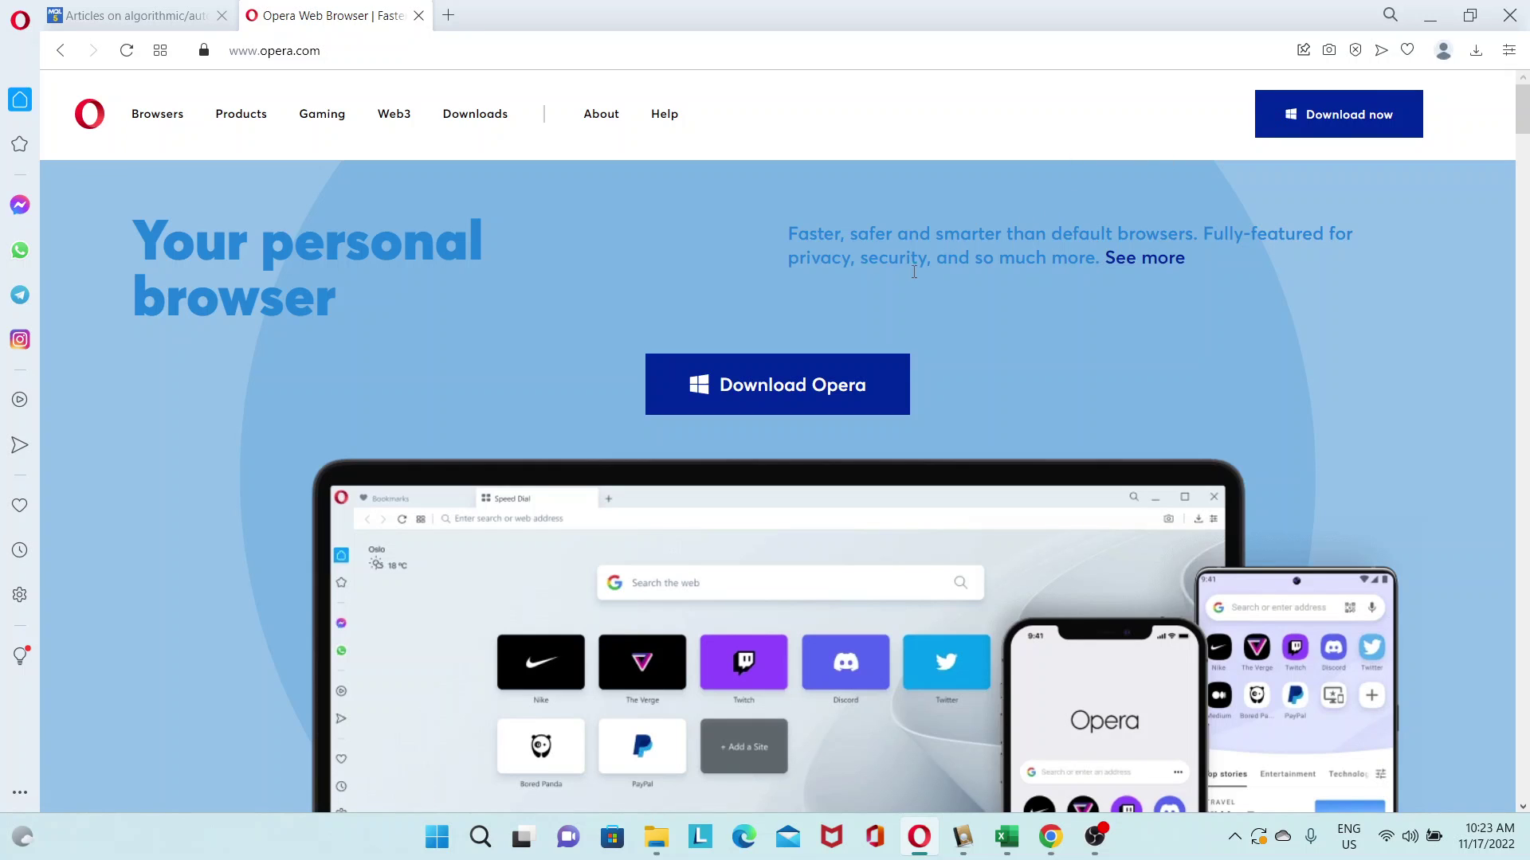
pyautogui.click(821, 397)
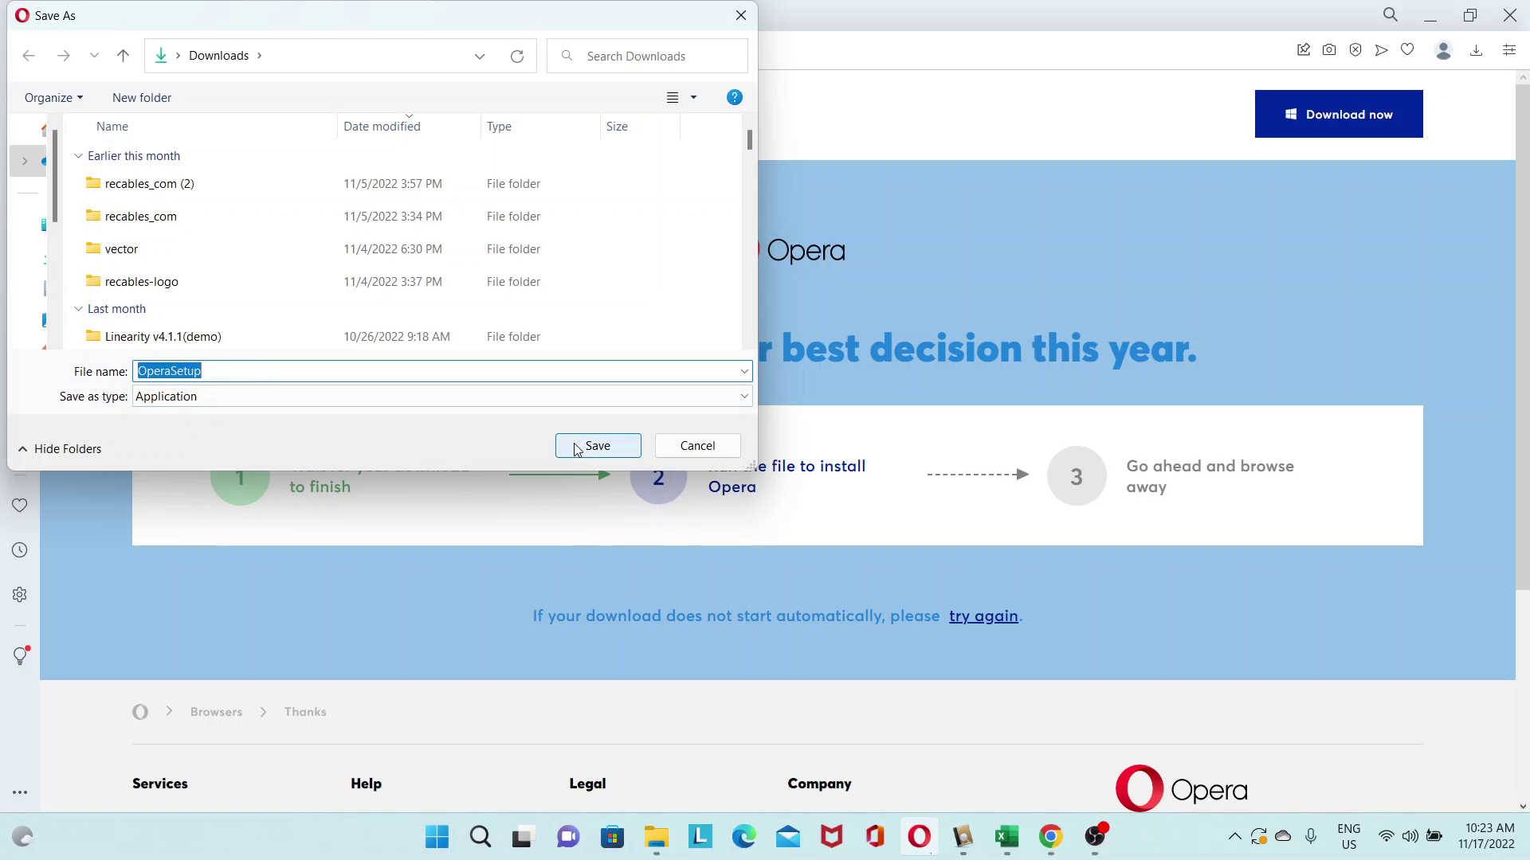
pyautogui.click(741, 15)
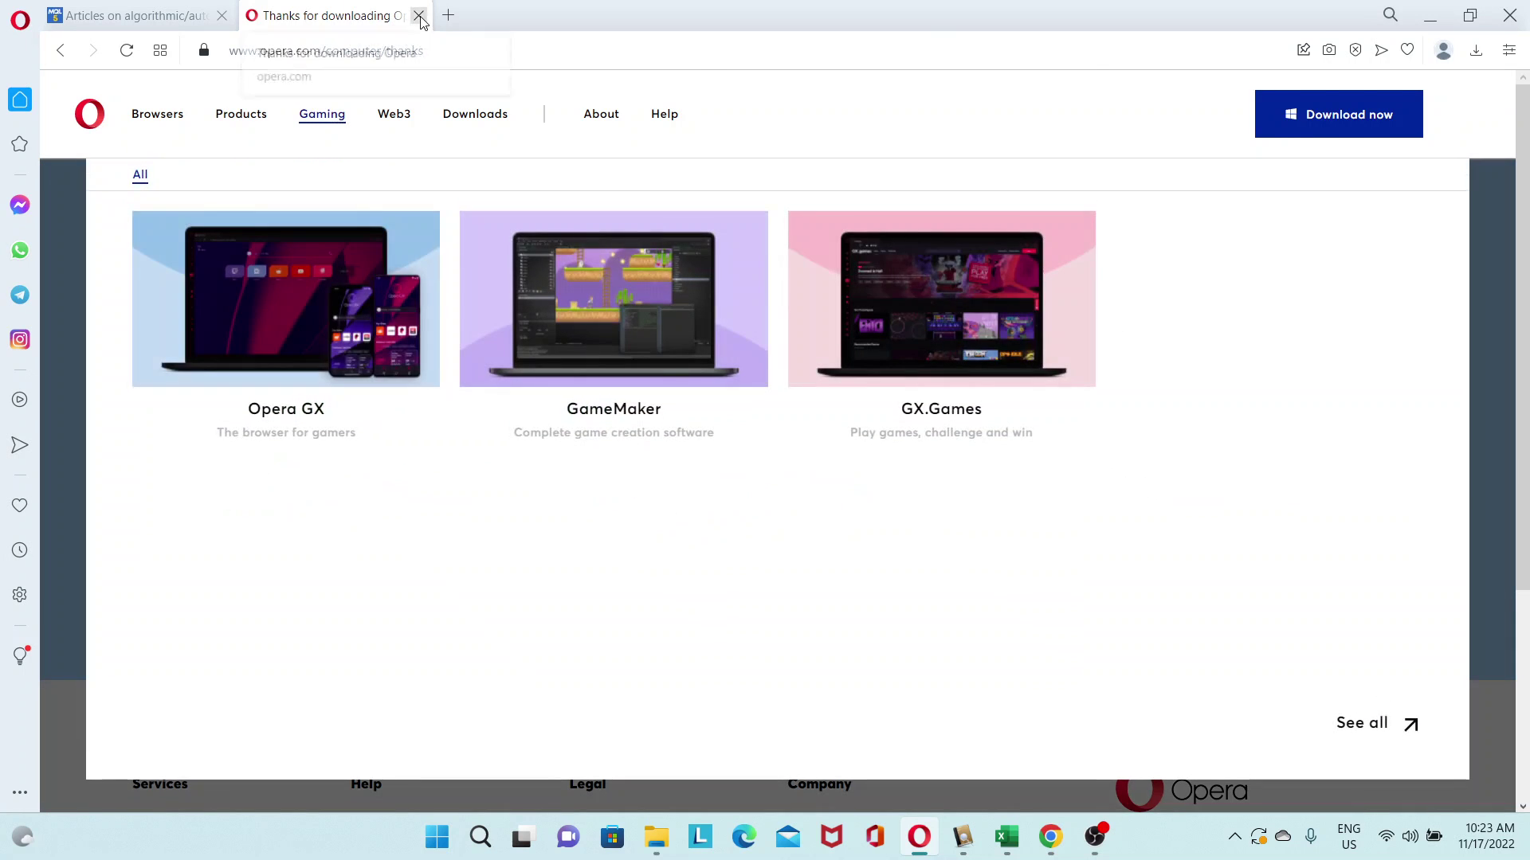
# Step: Close the Thanks tab, open a fresh Speed Dial tab, and start a new private window
pyautogui.click(419, 16)
pyautogui.click(257, 17)
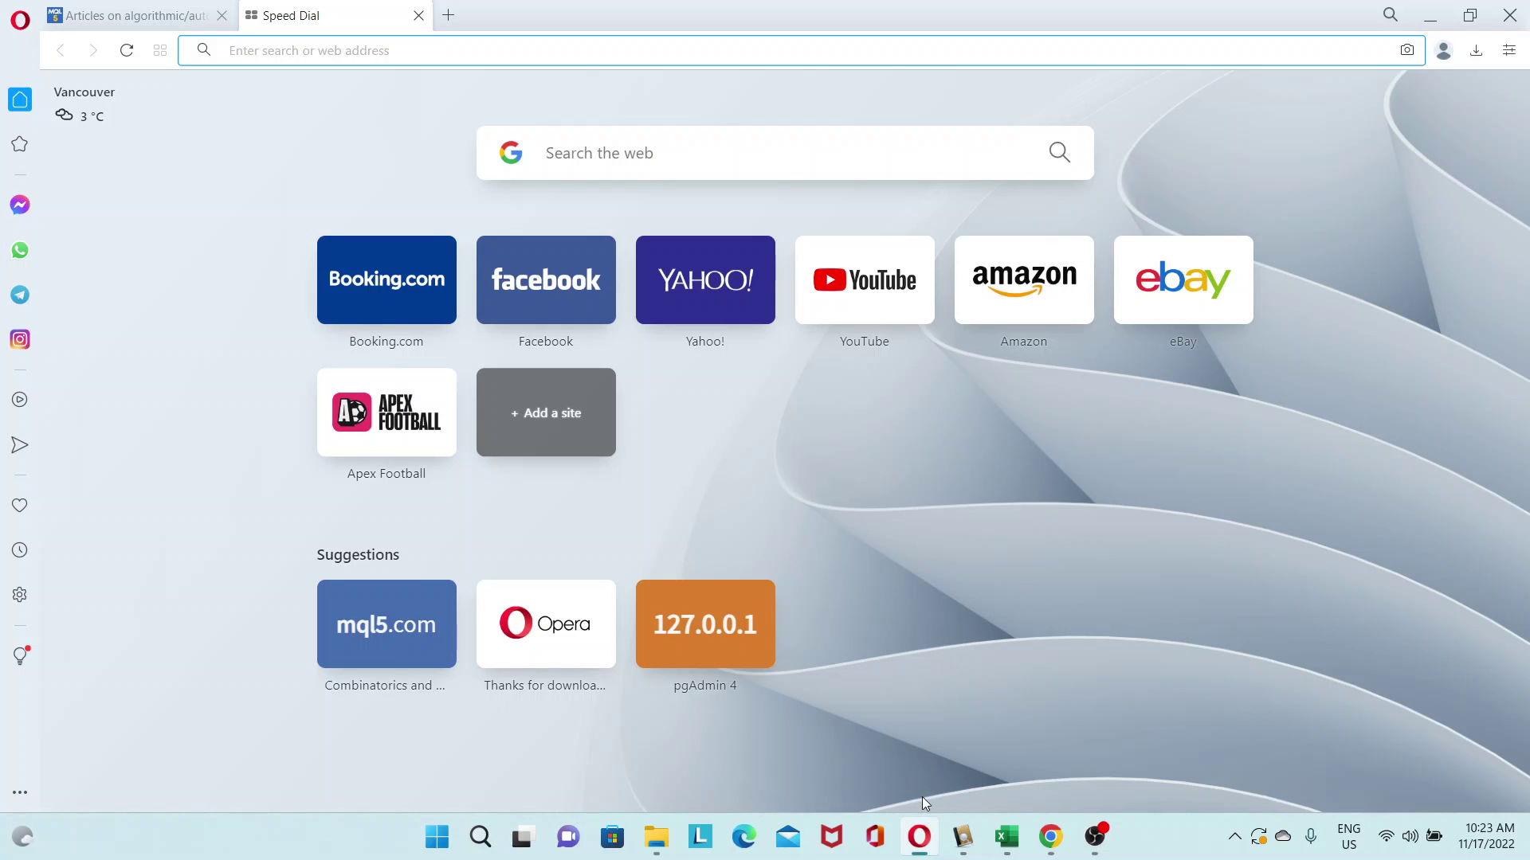
pyautogui.moveTo(922, 835)
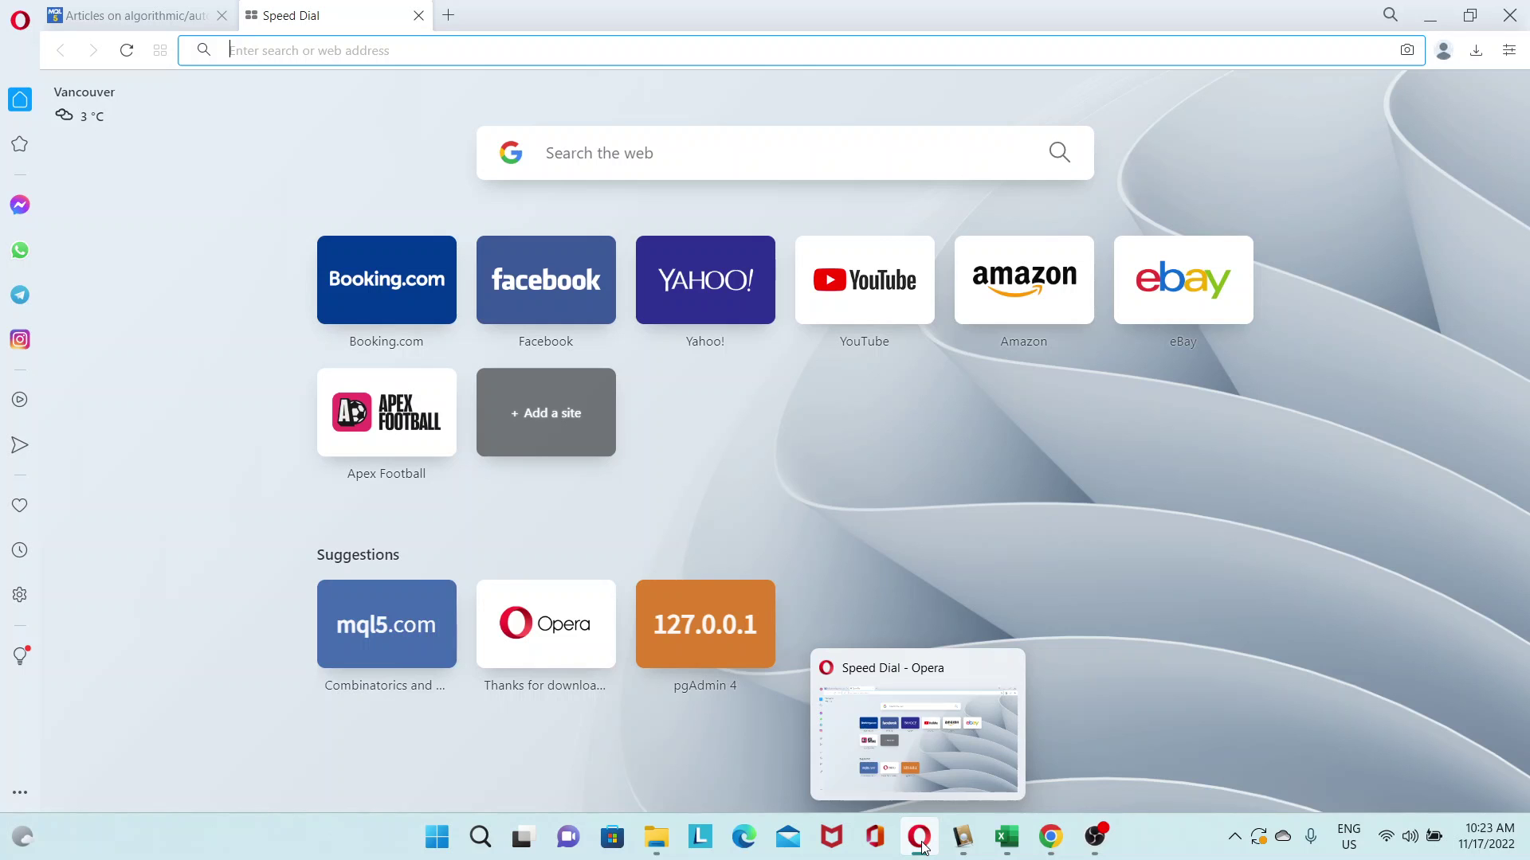
pyautogui.rightClick(922, 845)
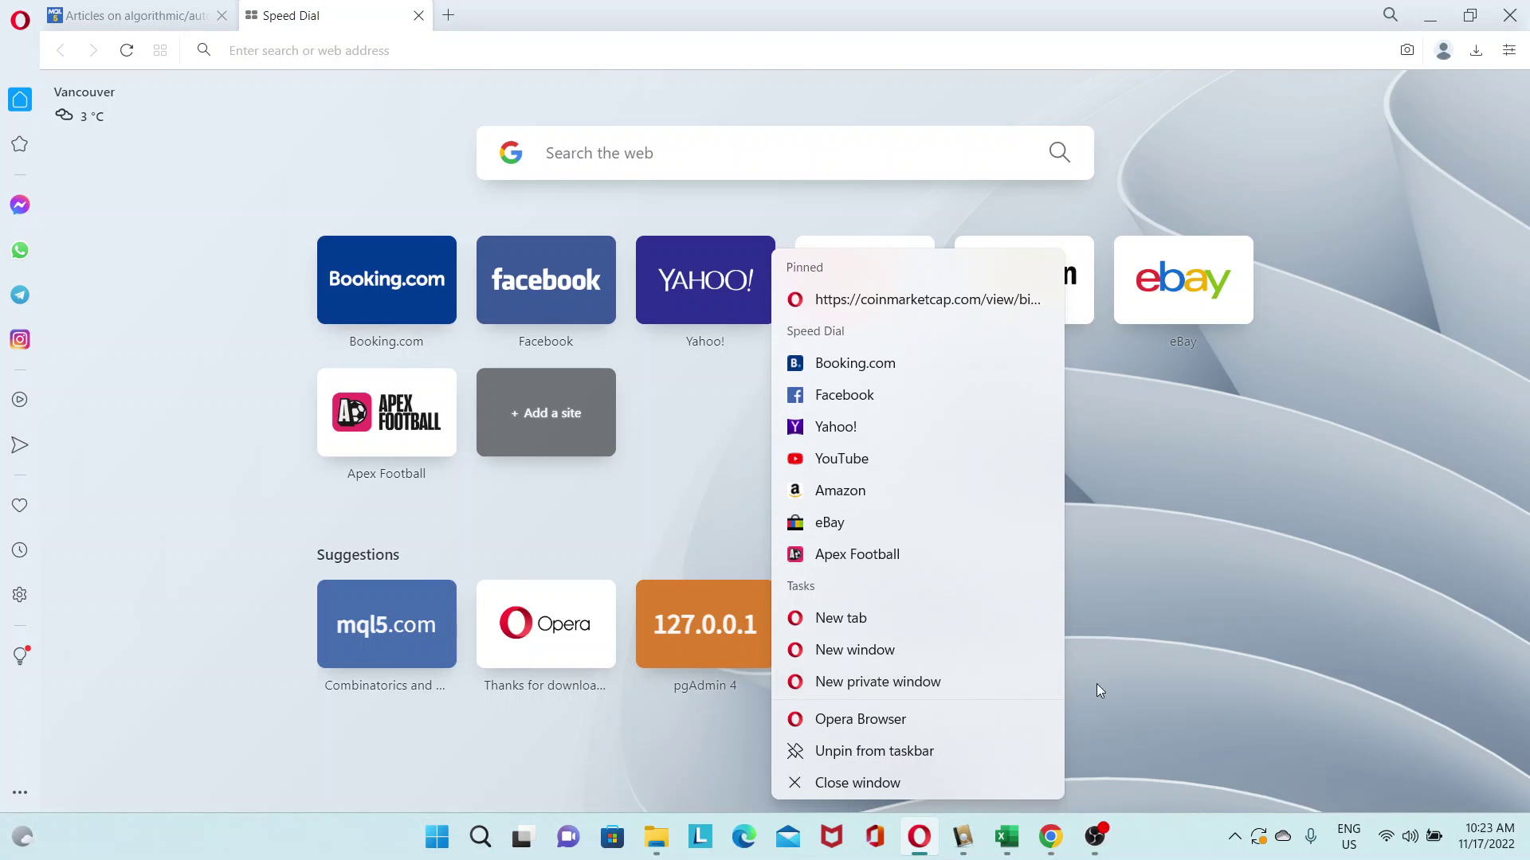
pyautogui.click(1203, 577)
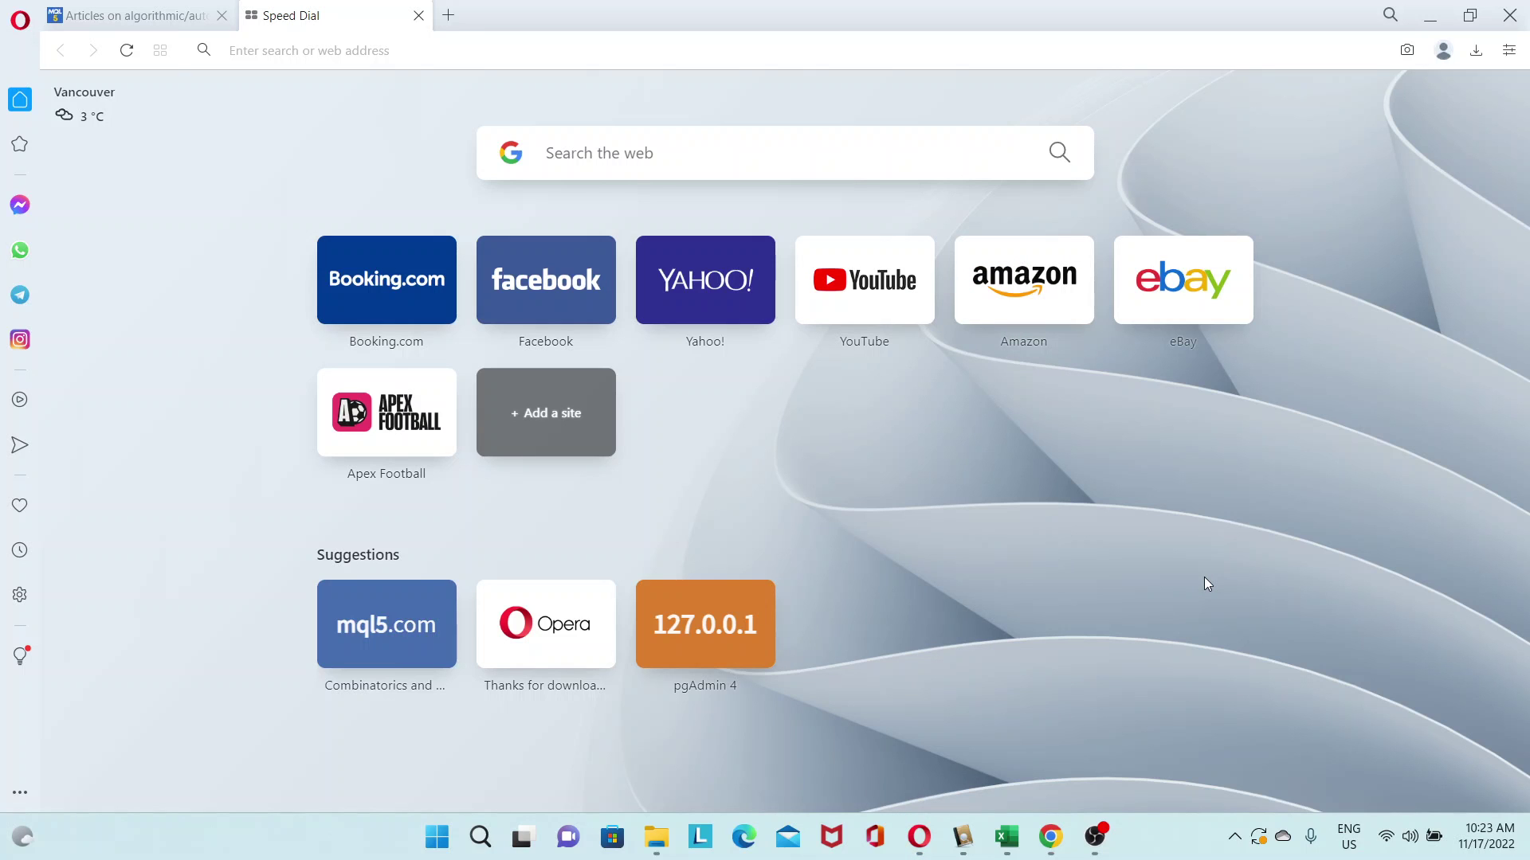
pyautogui.hotkey('ctrl', 'shift', 'n')
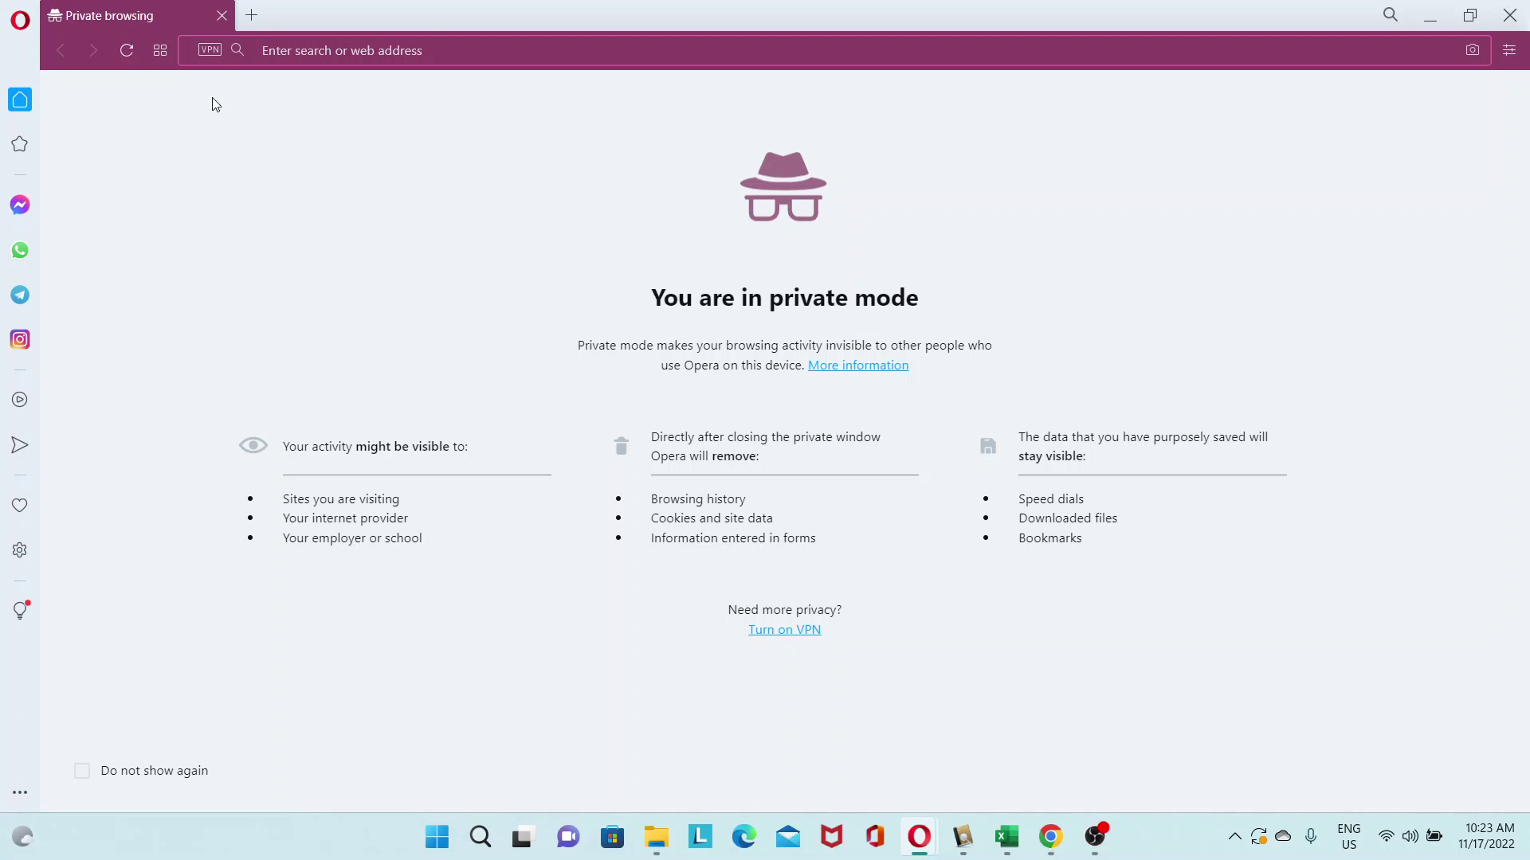
# Step: In the private window's VPN panel, choose Asia from the free locations
pyautogui.click(209, 50)
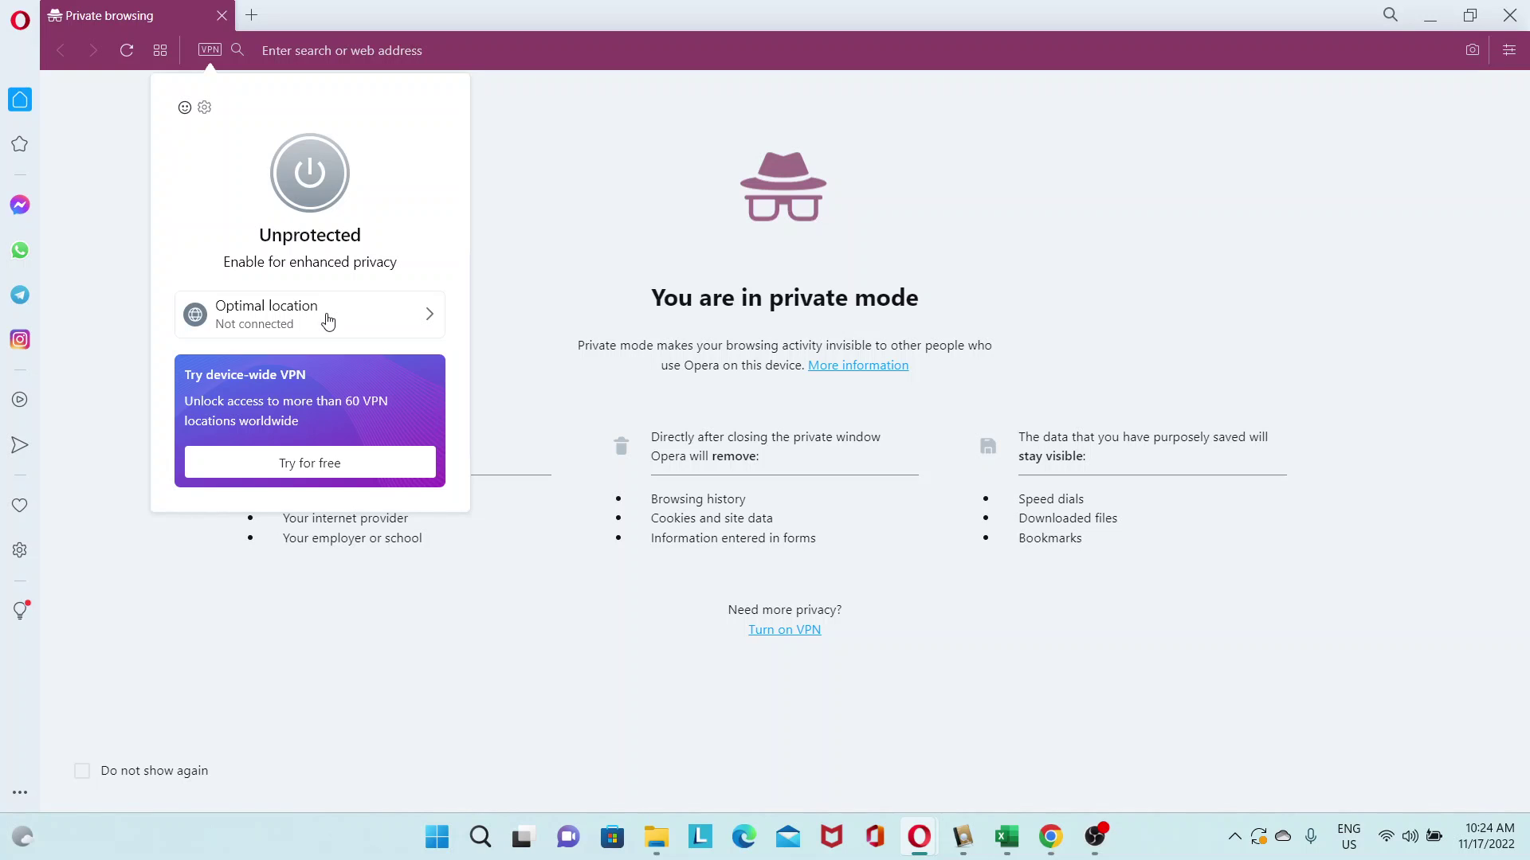
pyautogui.click(327, 320)
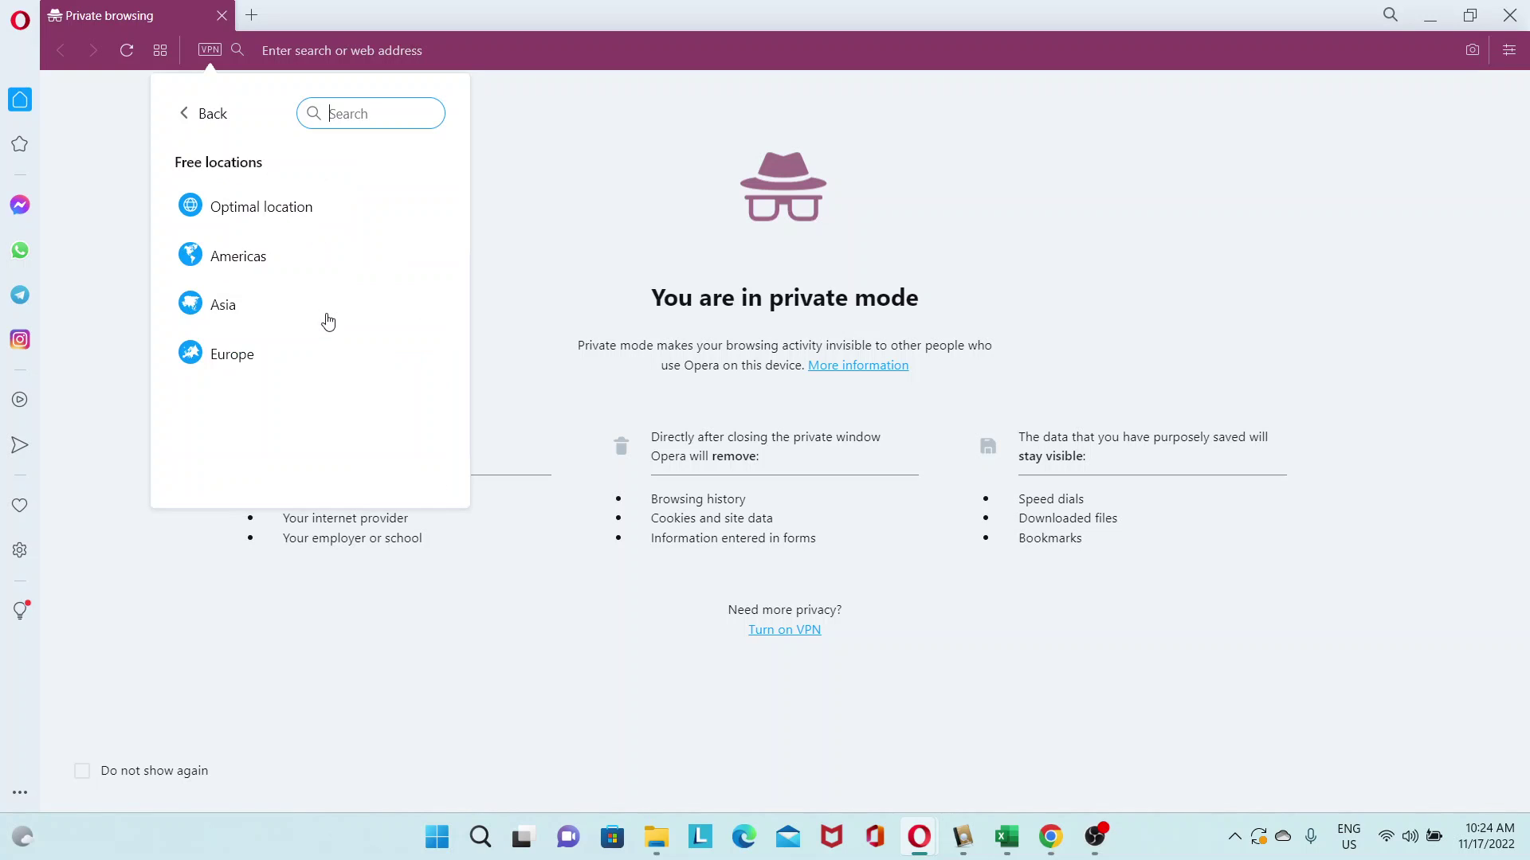
pyautogui.click(238, 314)
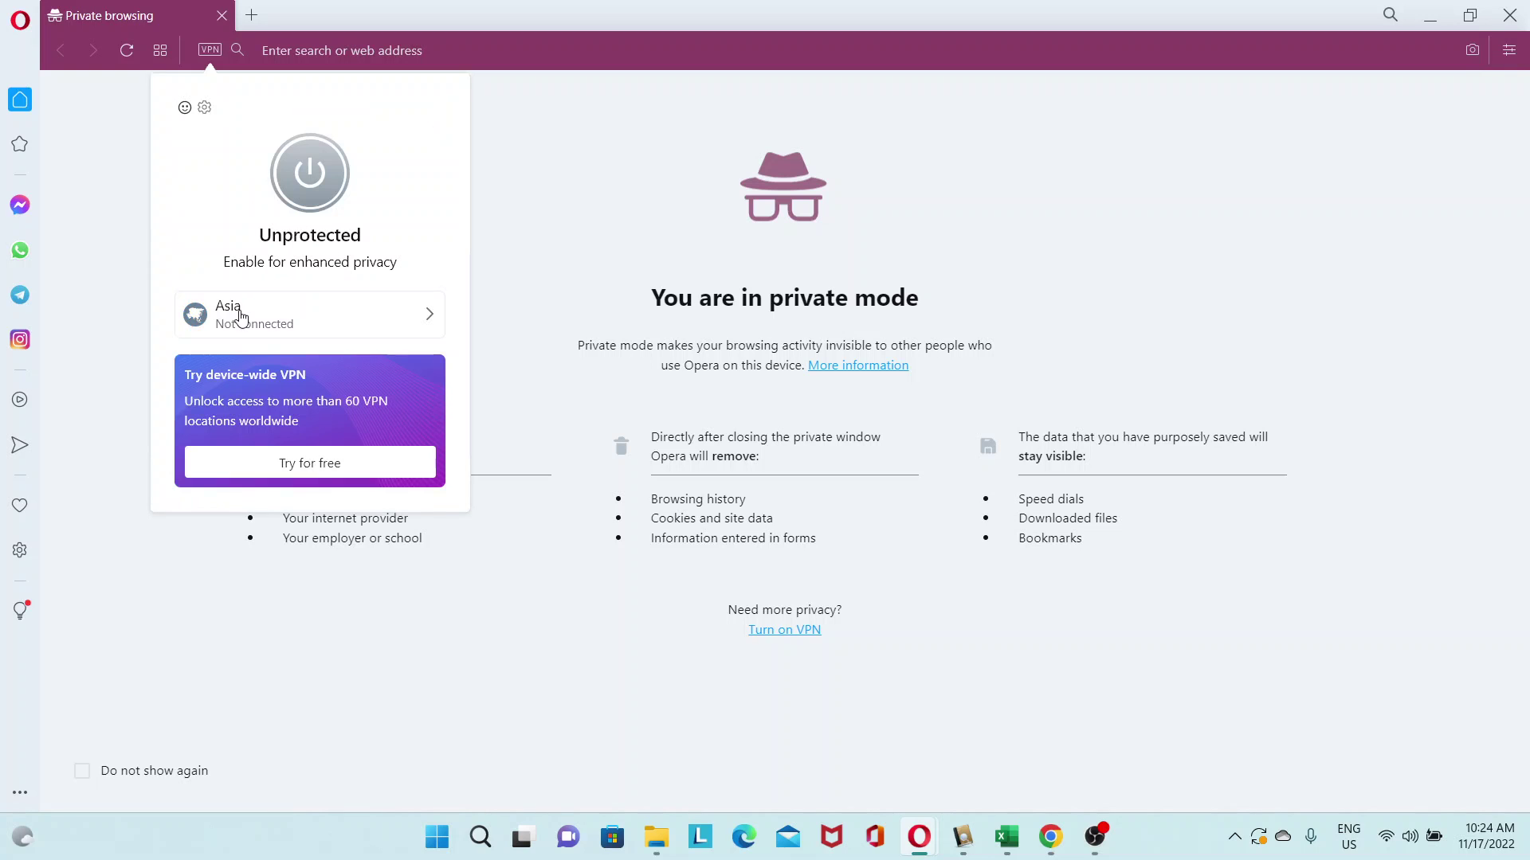
# Step: Turn on the VPN through Asia, close its panel, and open a new Speed Dial tab
pyautogui.click(315, 179)
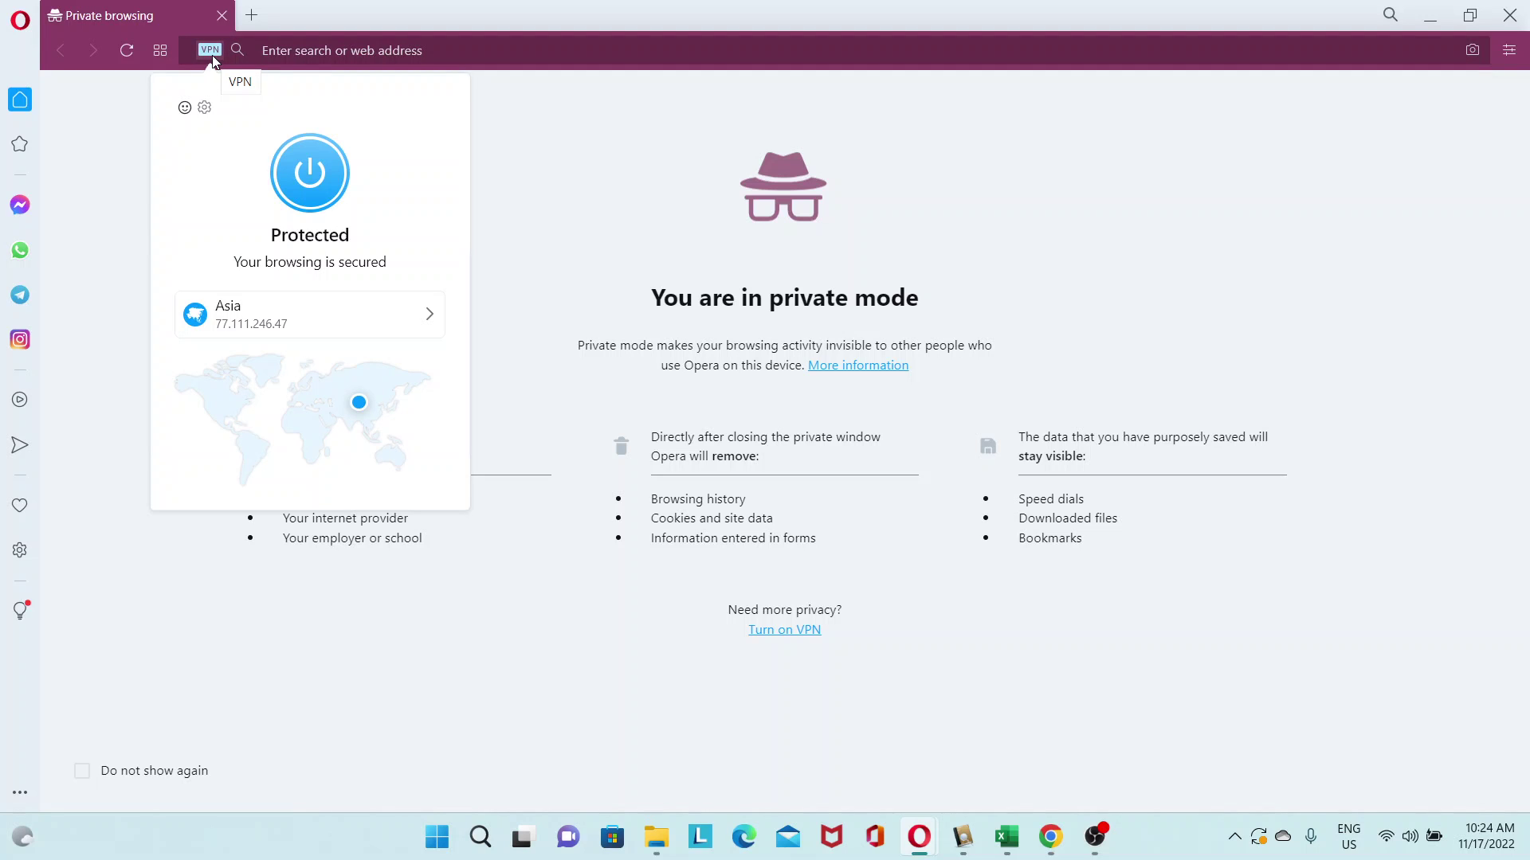
pyautogui.click(107, 206)
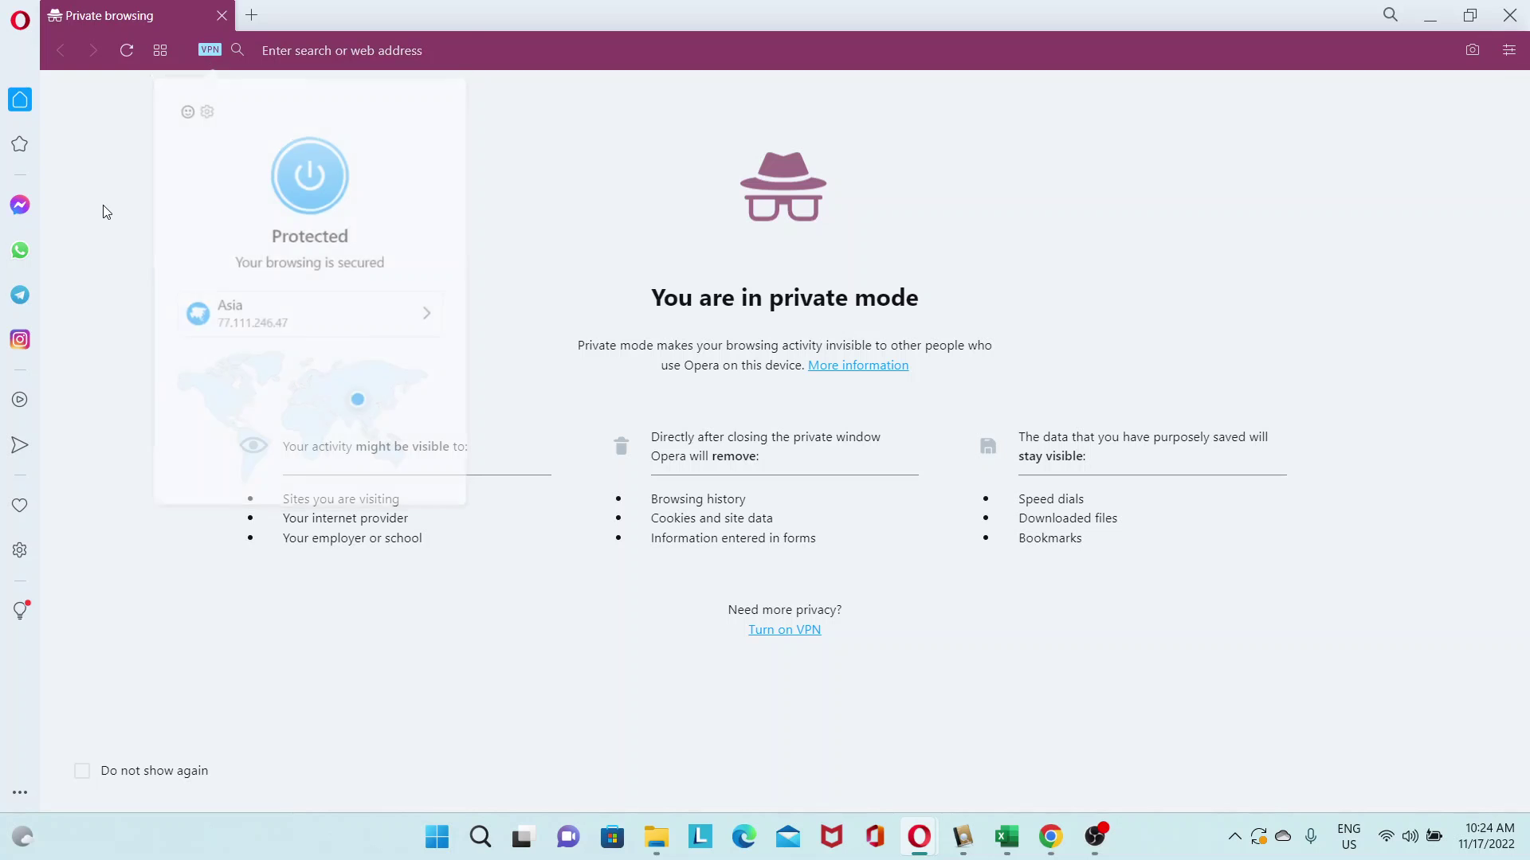
pyautogui.click(248, 15)
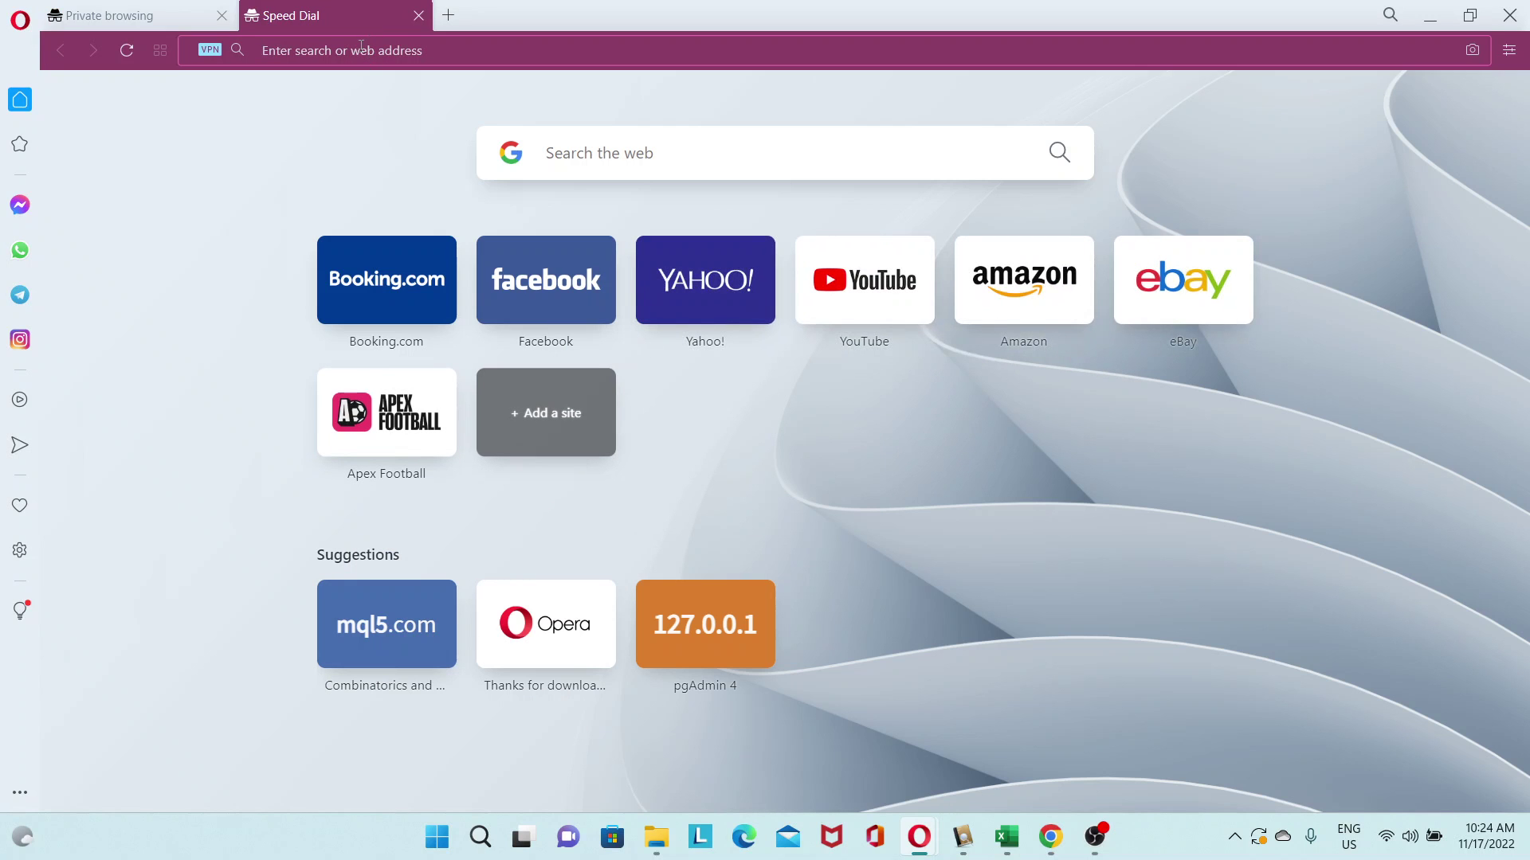
# Step: Load whatismyisp.com to check the ISP (HERN Labs AB / Opera Software AS) and Singapore location
pyautogui.write('whatismy')
pyautogui.press('BackSpace')
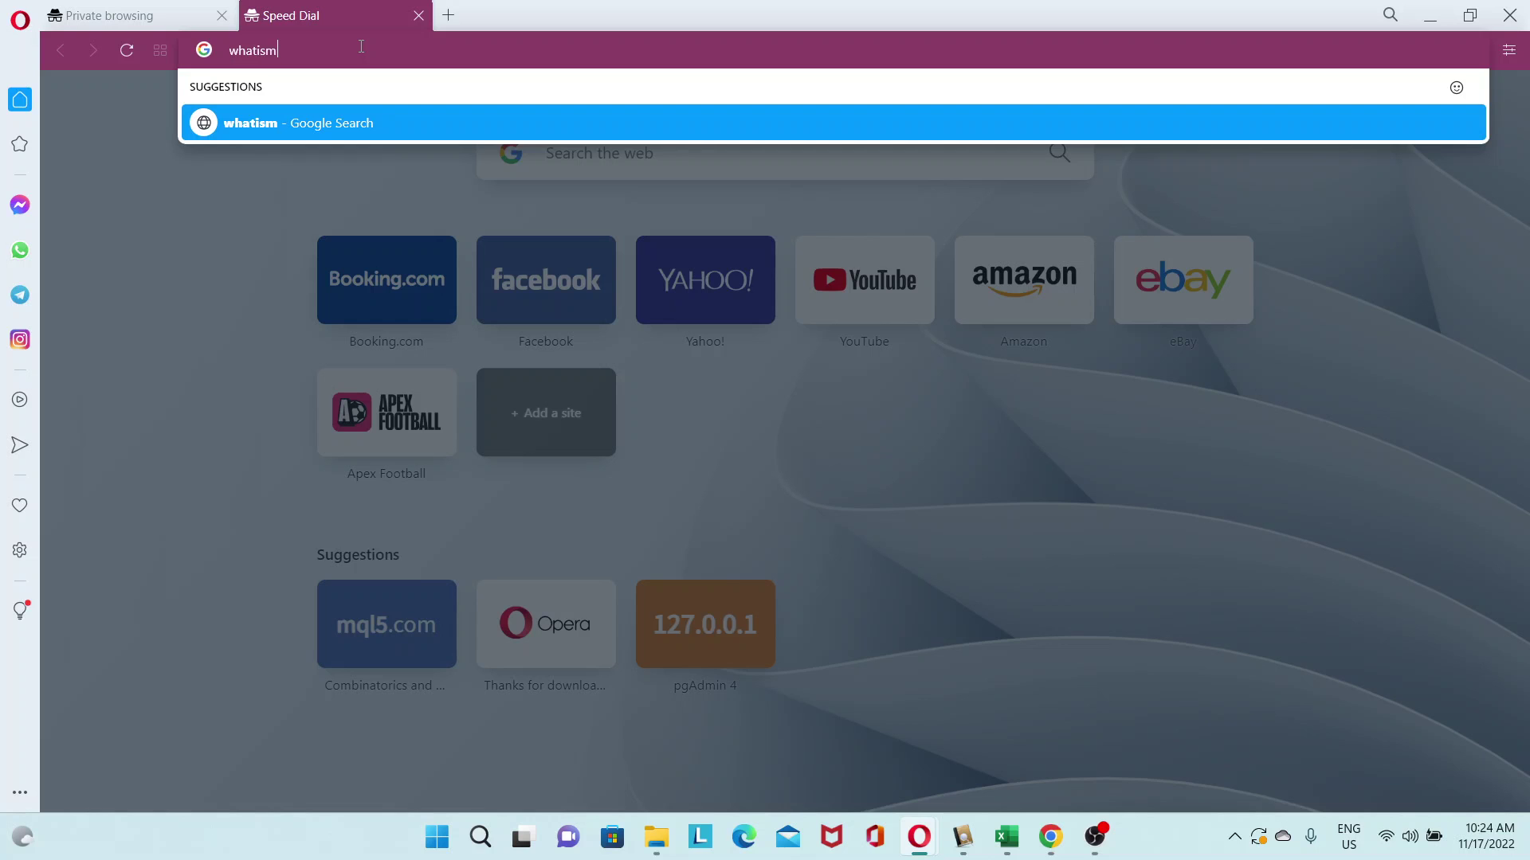
pyautogui.write('yisp.com')
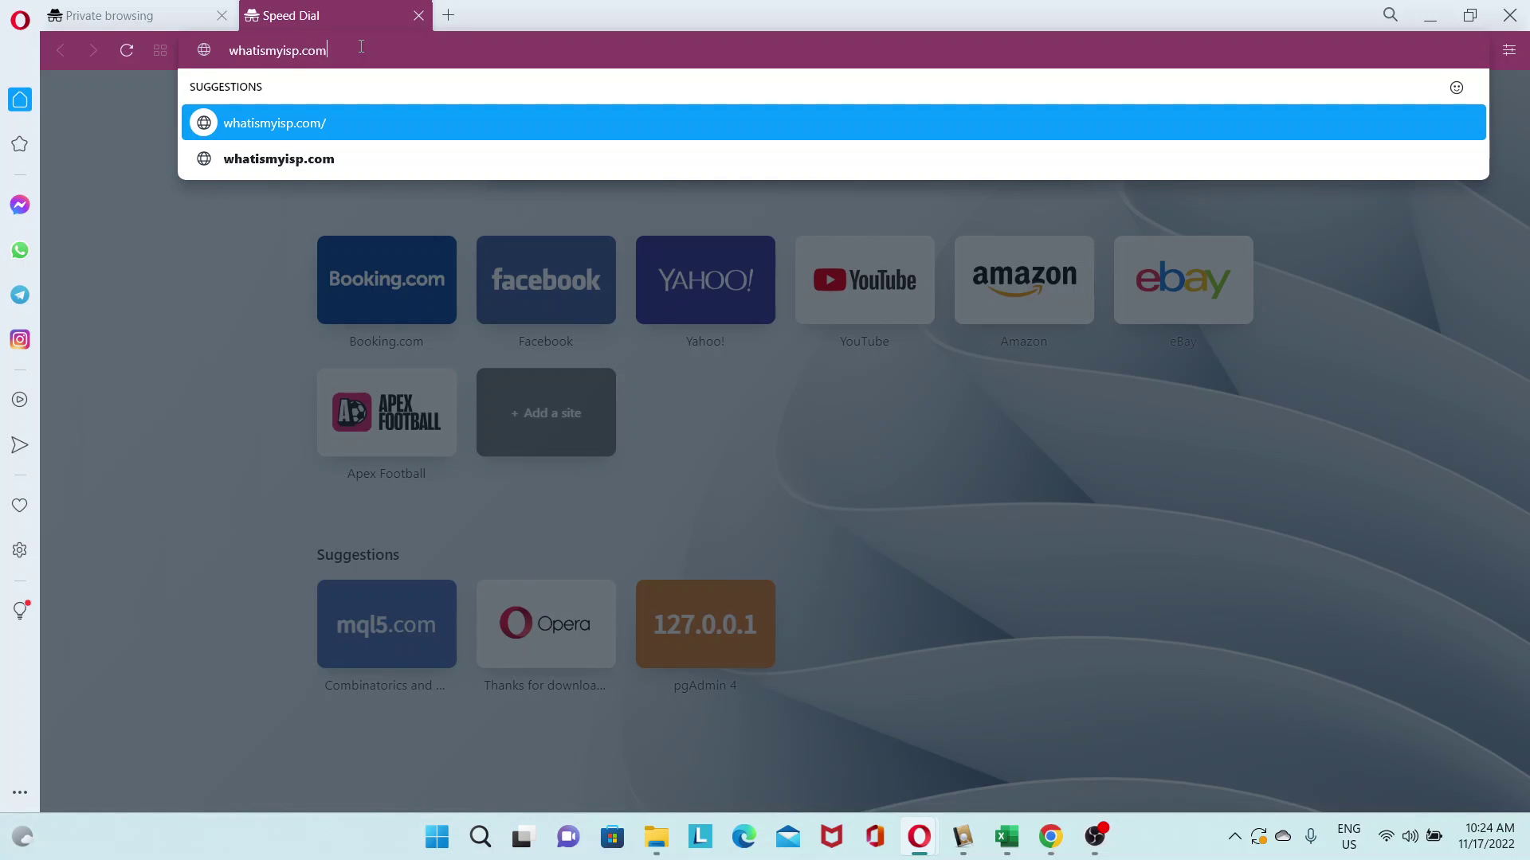
pyautogui.press('Return')
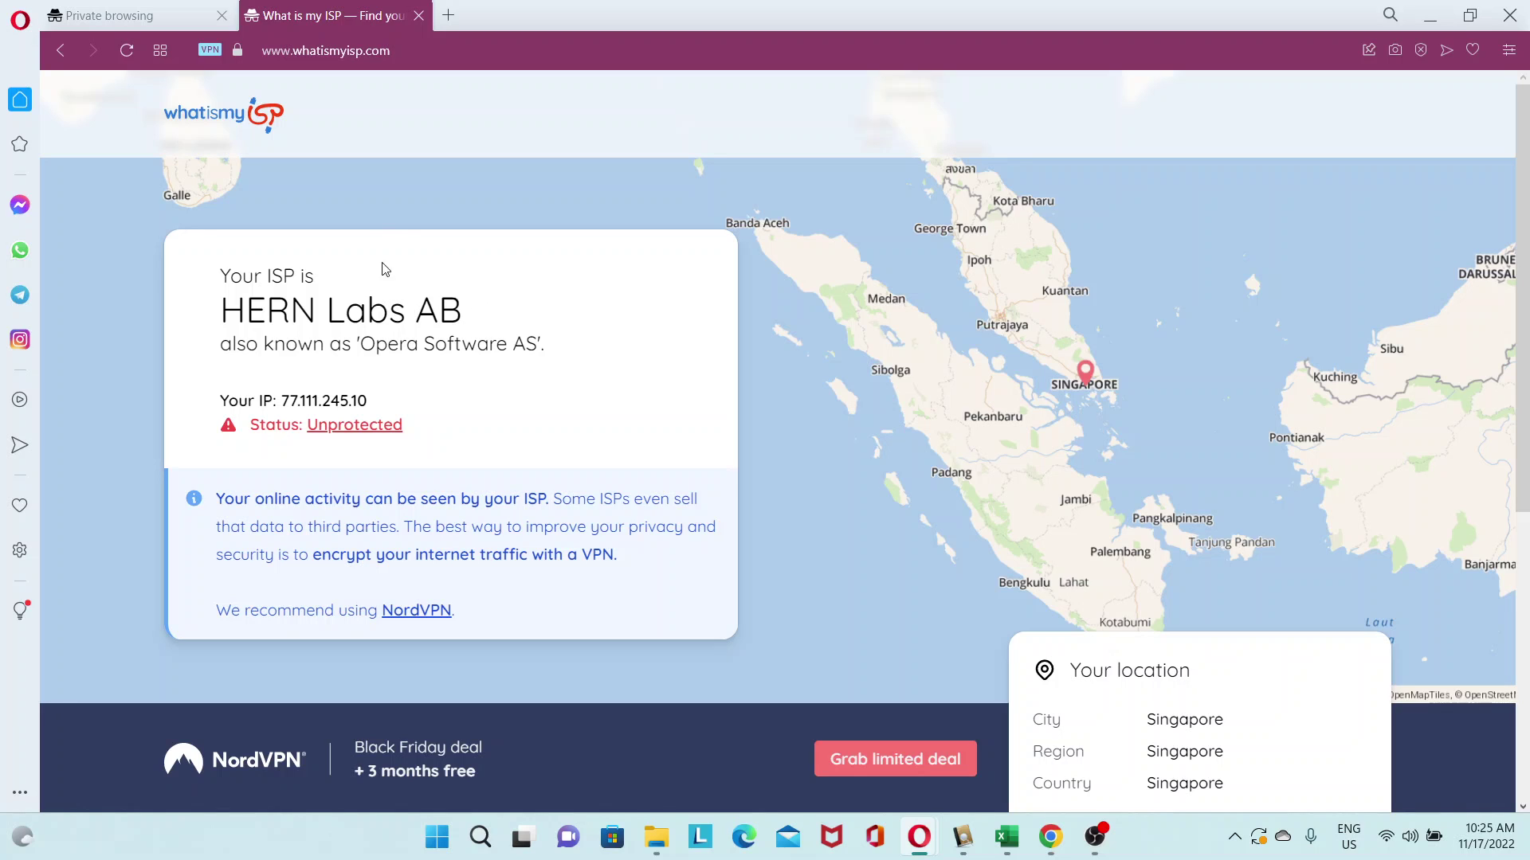
# Step: Run the fast.com speed test in a new tab, then rerun it for a 10 Mbps reading
pyautogui.click(449, 17)
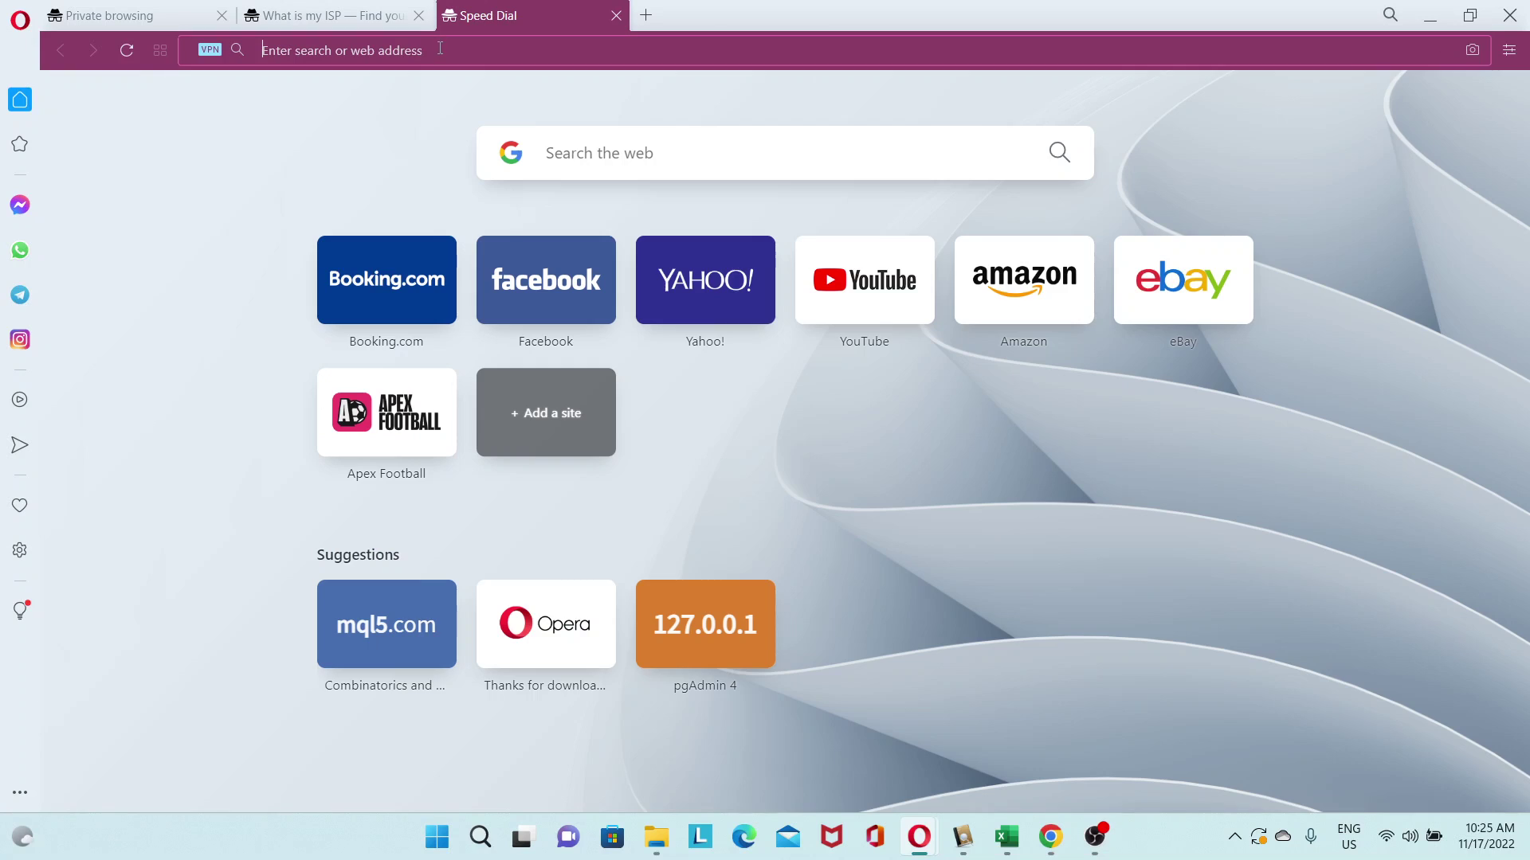
pyautogui.write('fast')
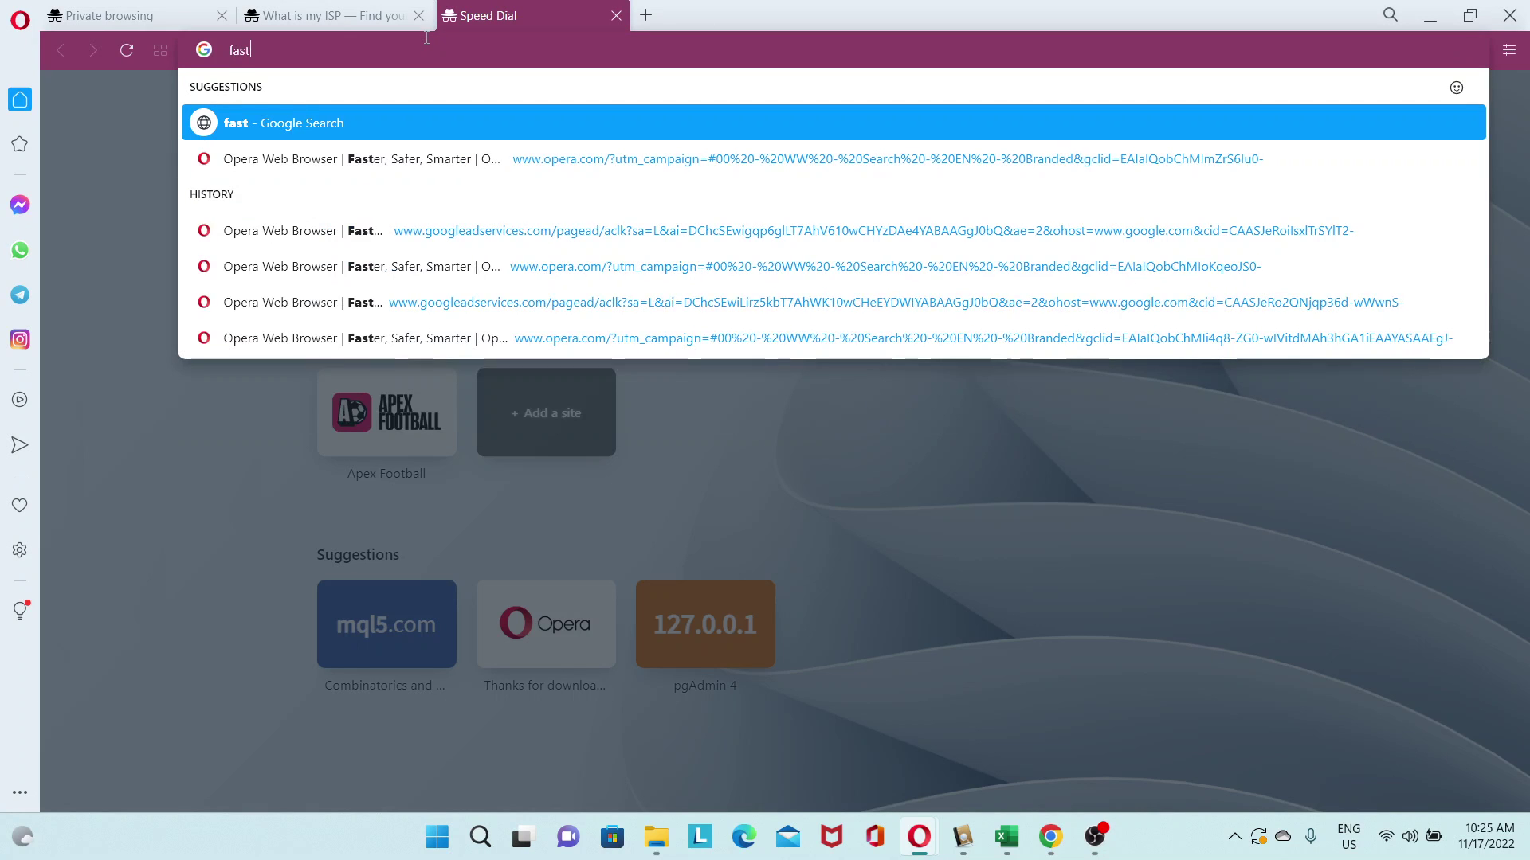
pyautogui.write('.com')
pyautogui.press('Return')
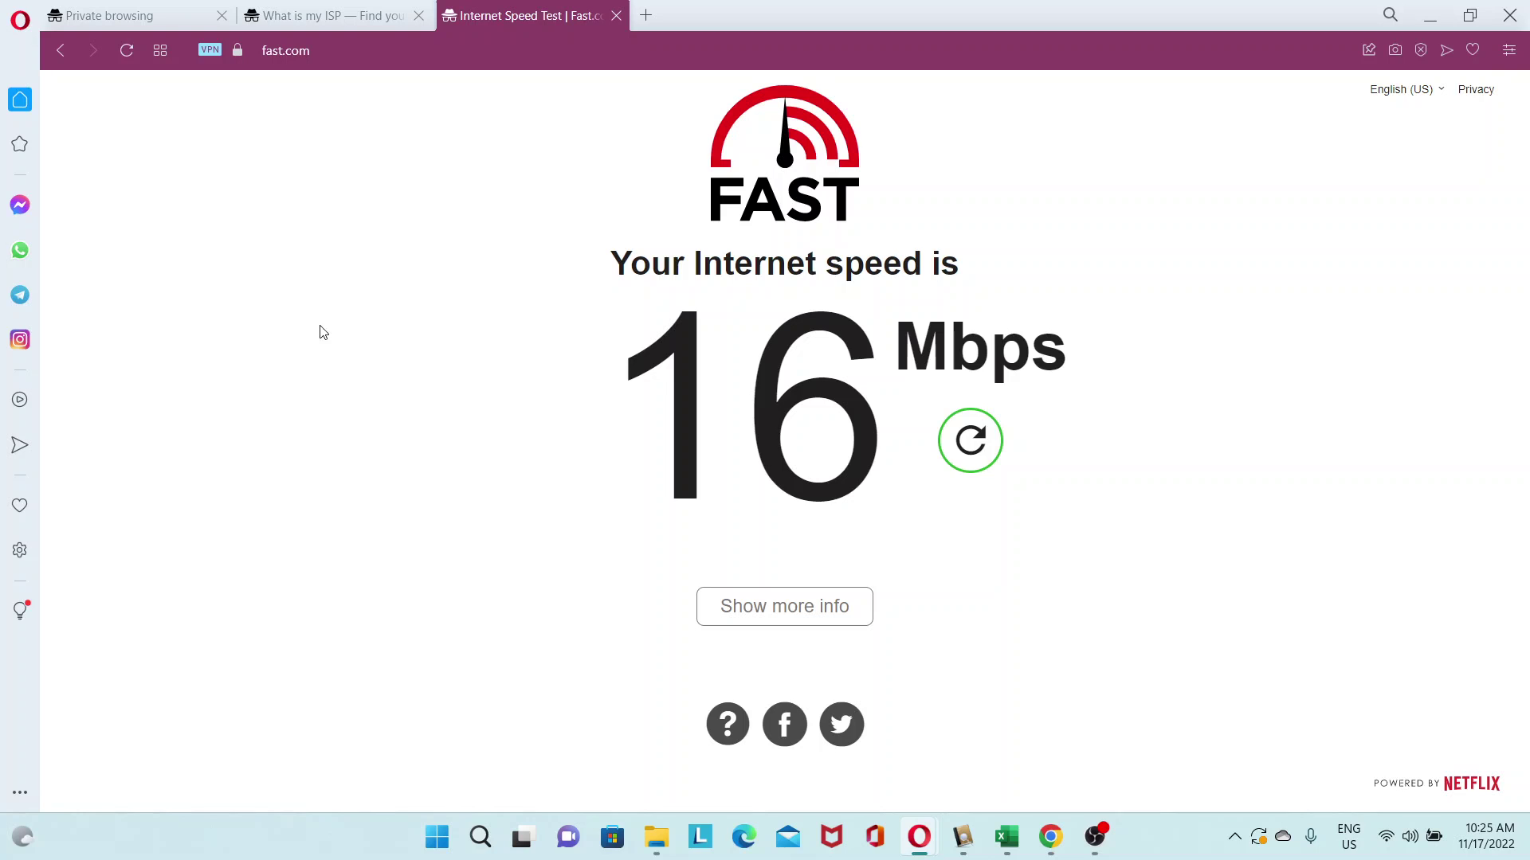
pyautogui.click(510, 49)
pyautogui.press('Return')
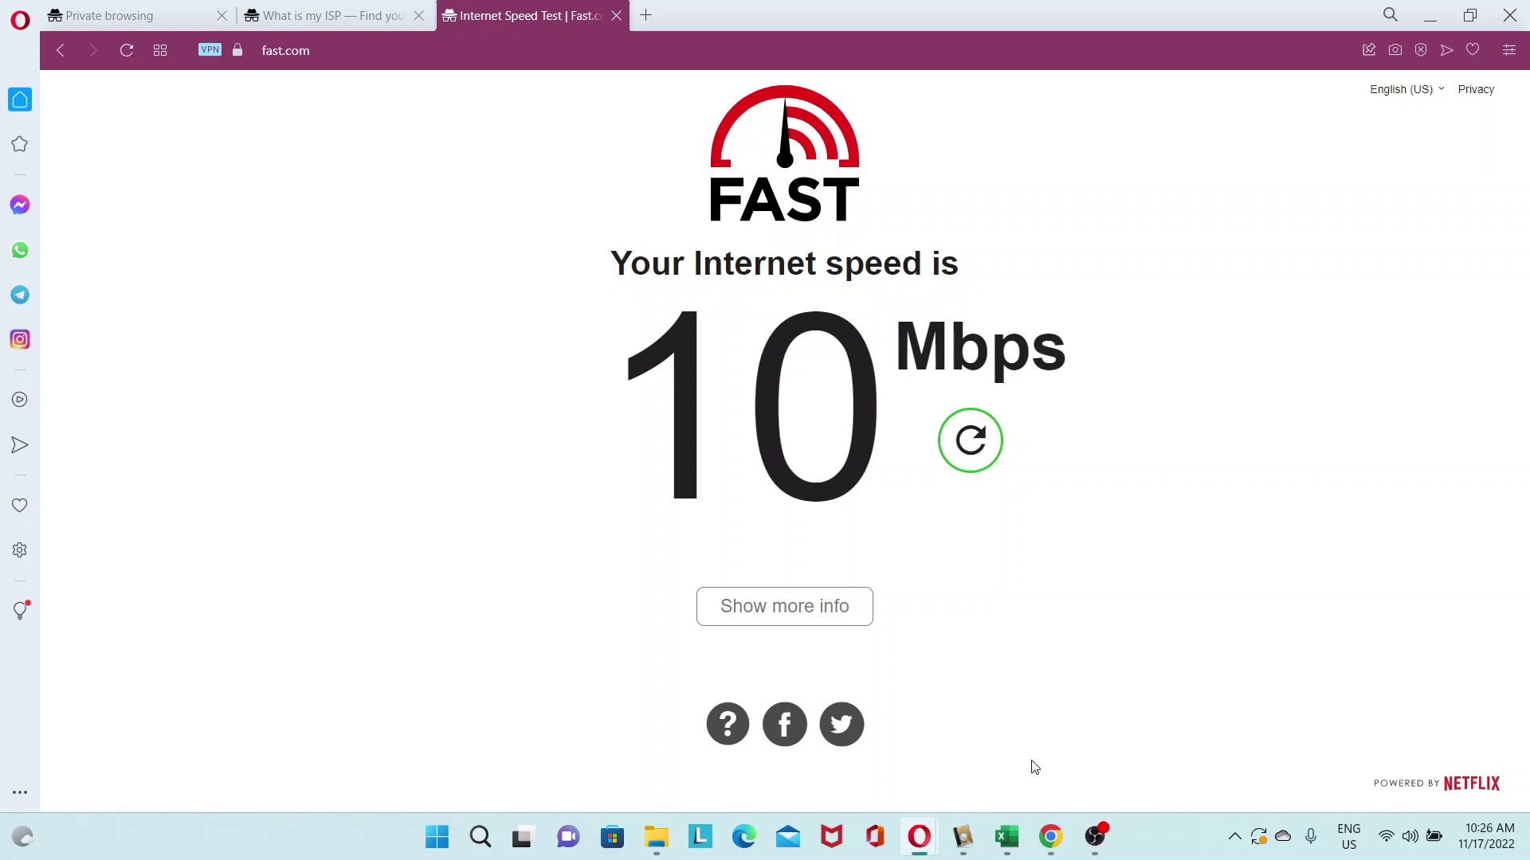
# Step: Rerun fast.com several times in unprotected Chrome, ending at 31 Mbps, then return to Opera
pyautogui.click(1051, 837)
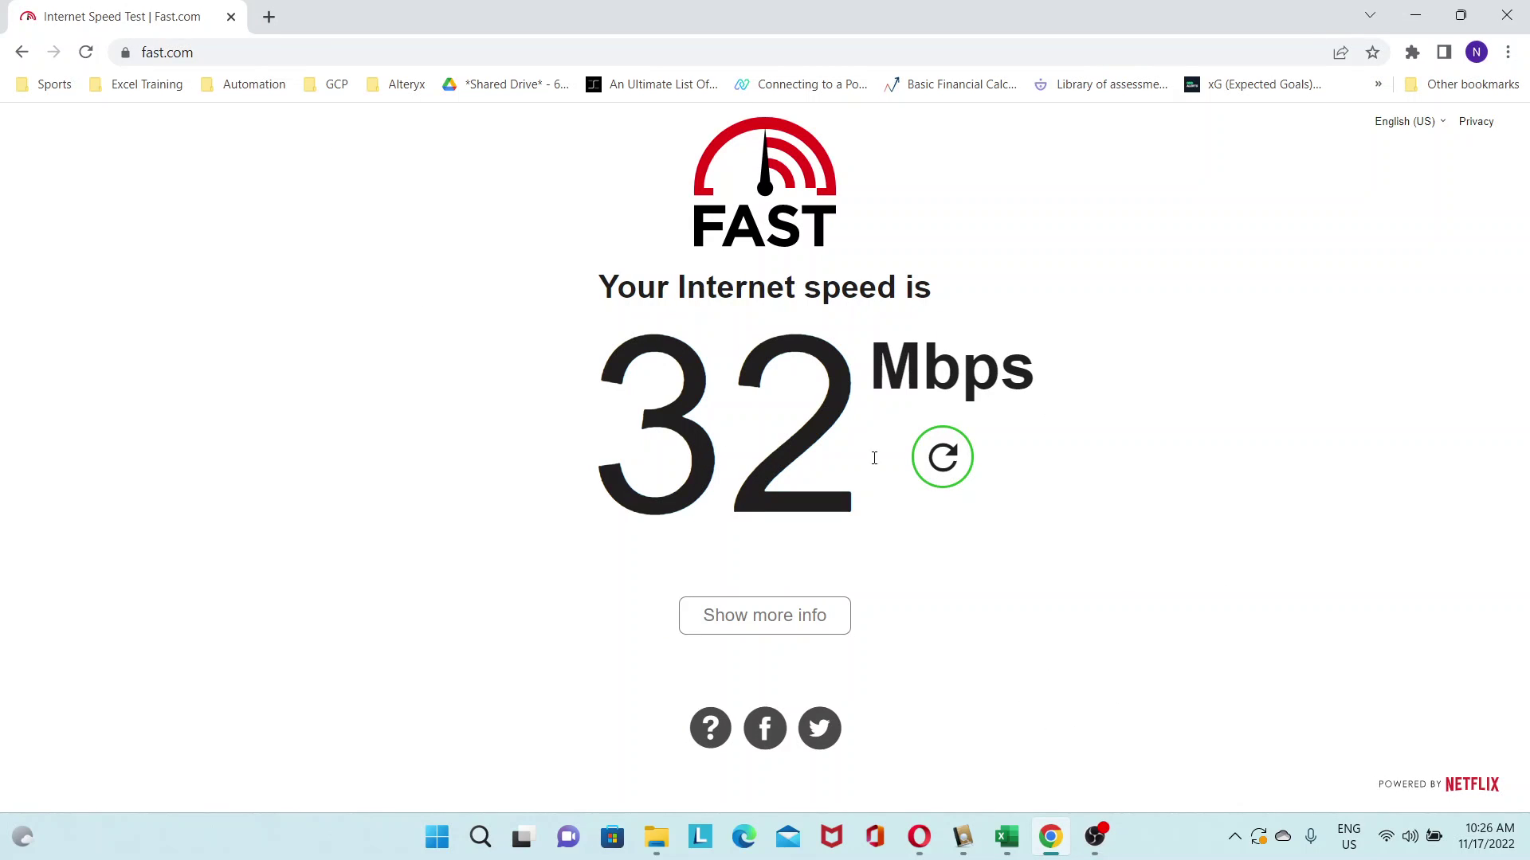
pyautogui.click(412, 54)
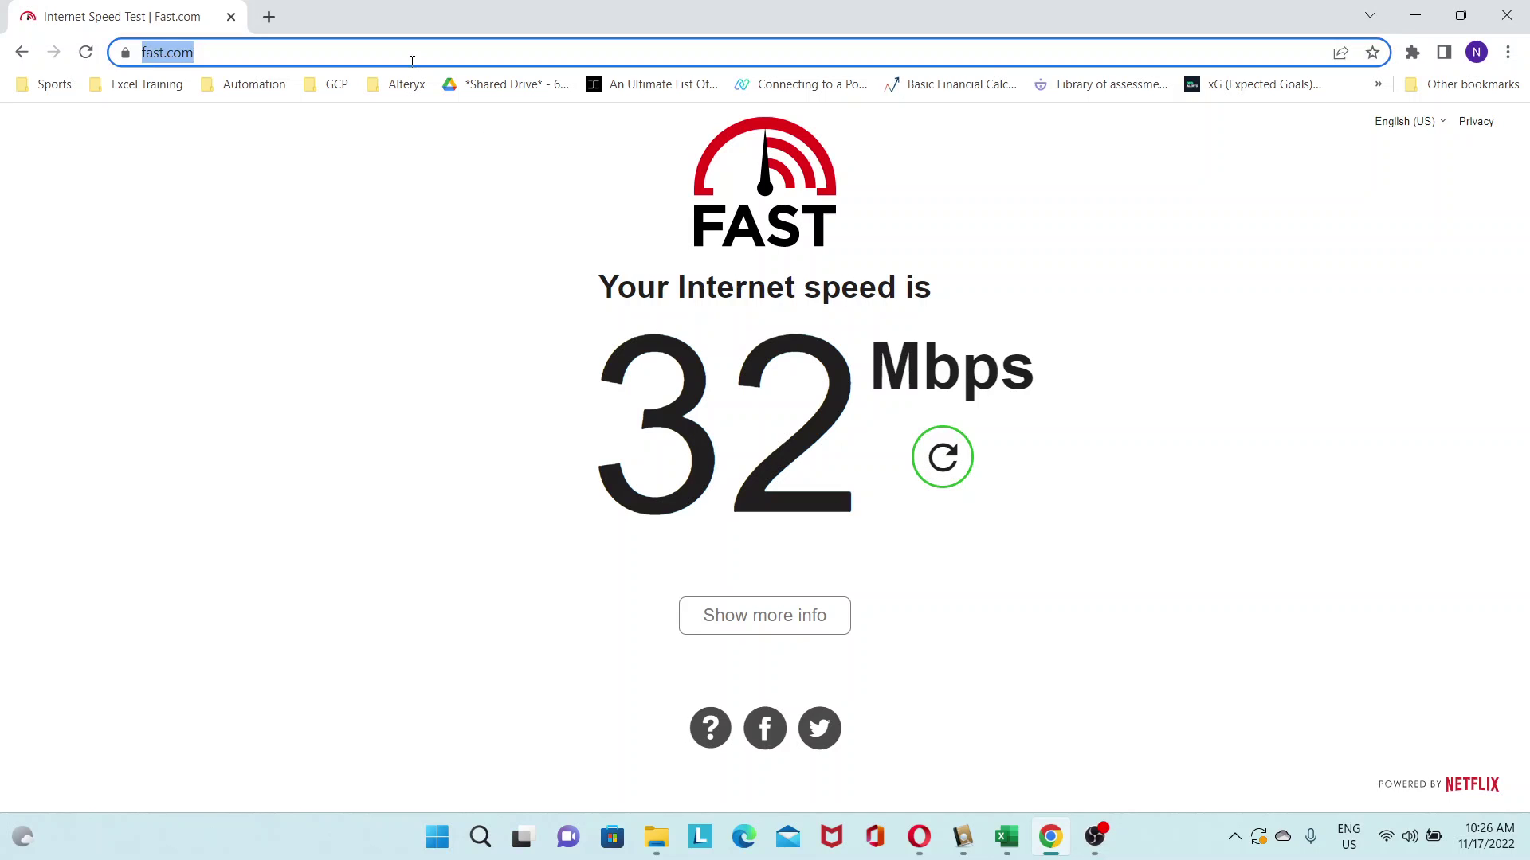
pyautogui.press('Return')
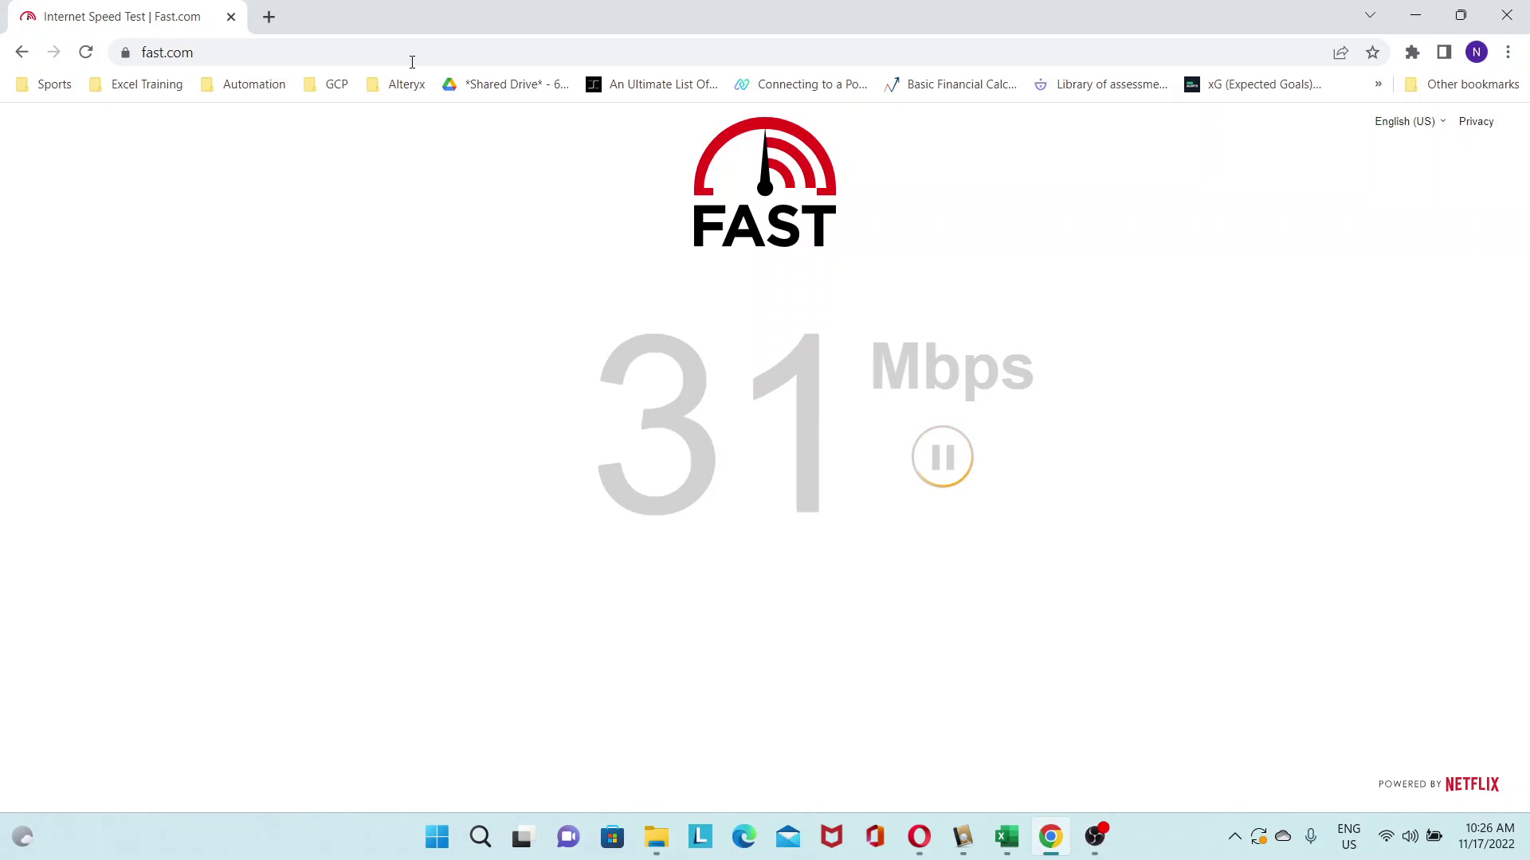
pyautogui.click(227, 51)
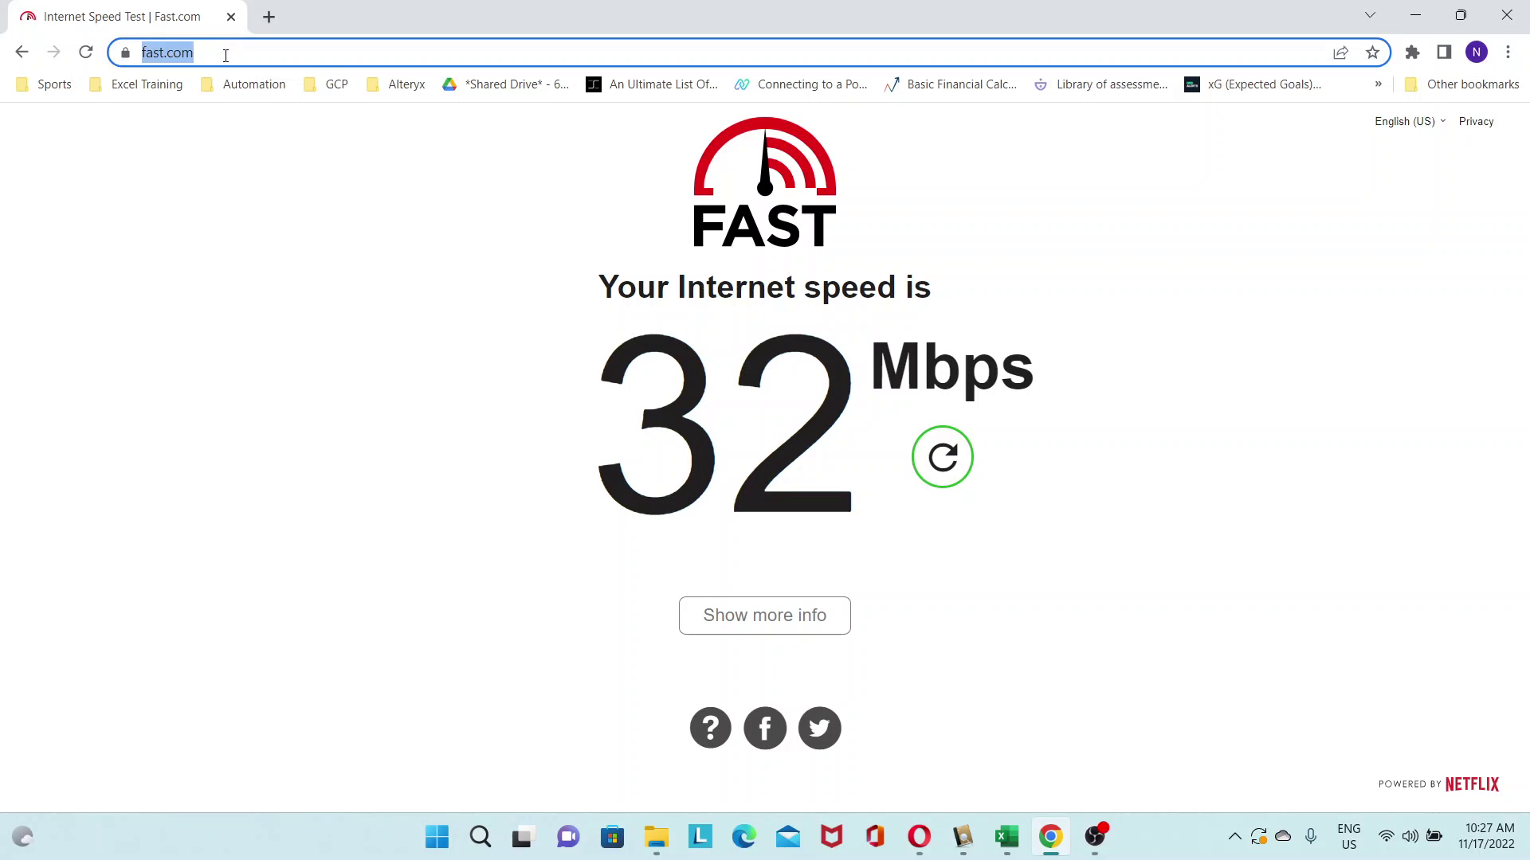
pyautogui.press('Return')
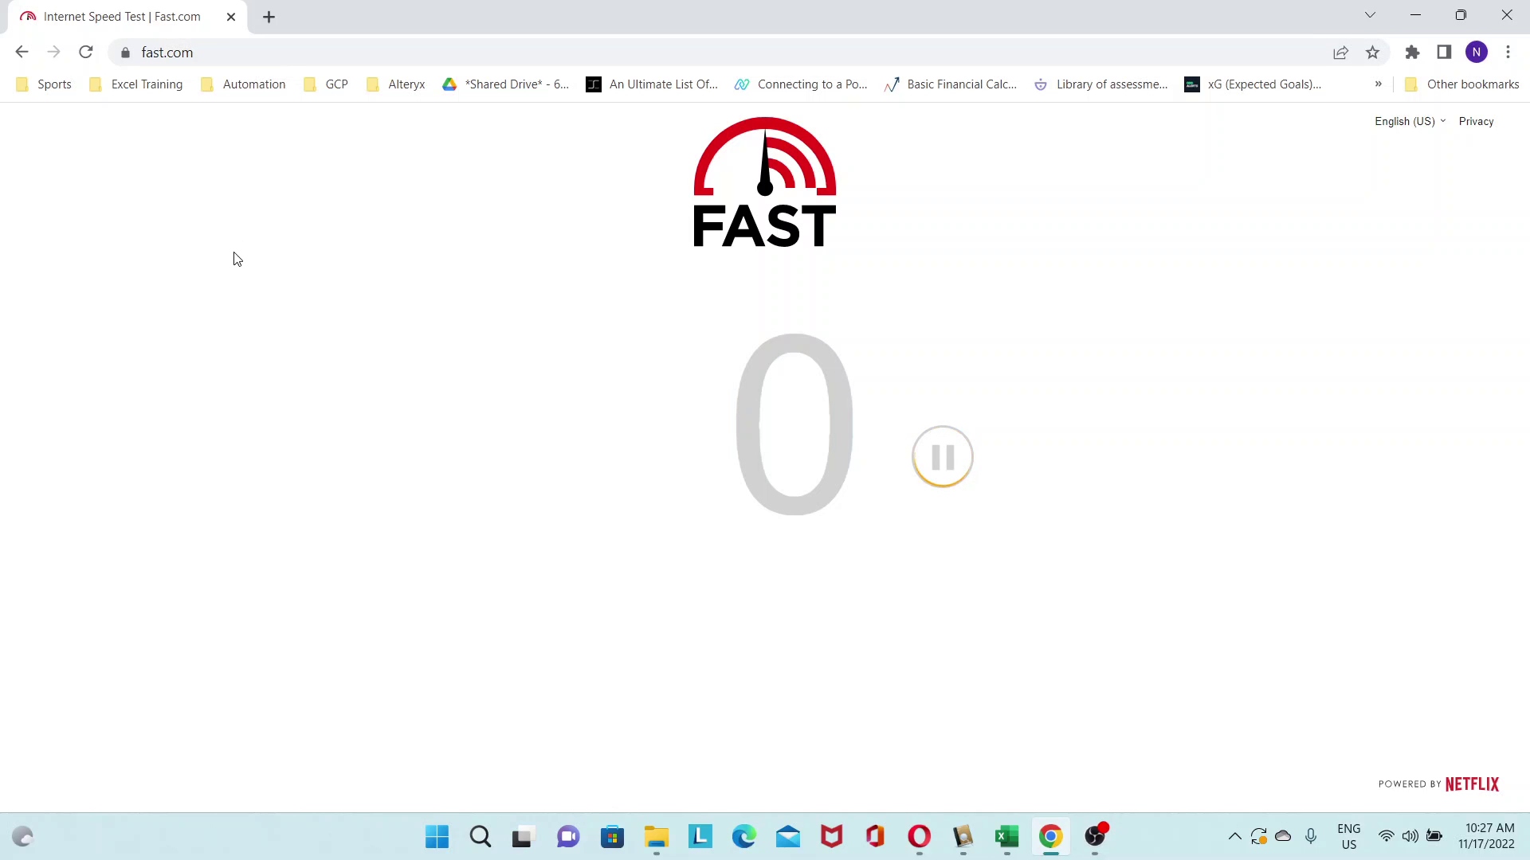
pyautogui.click(257, 49)
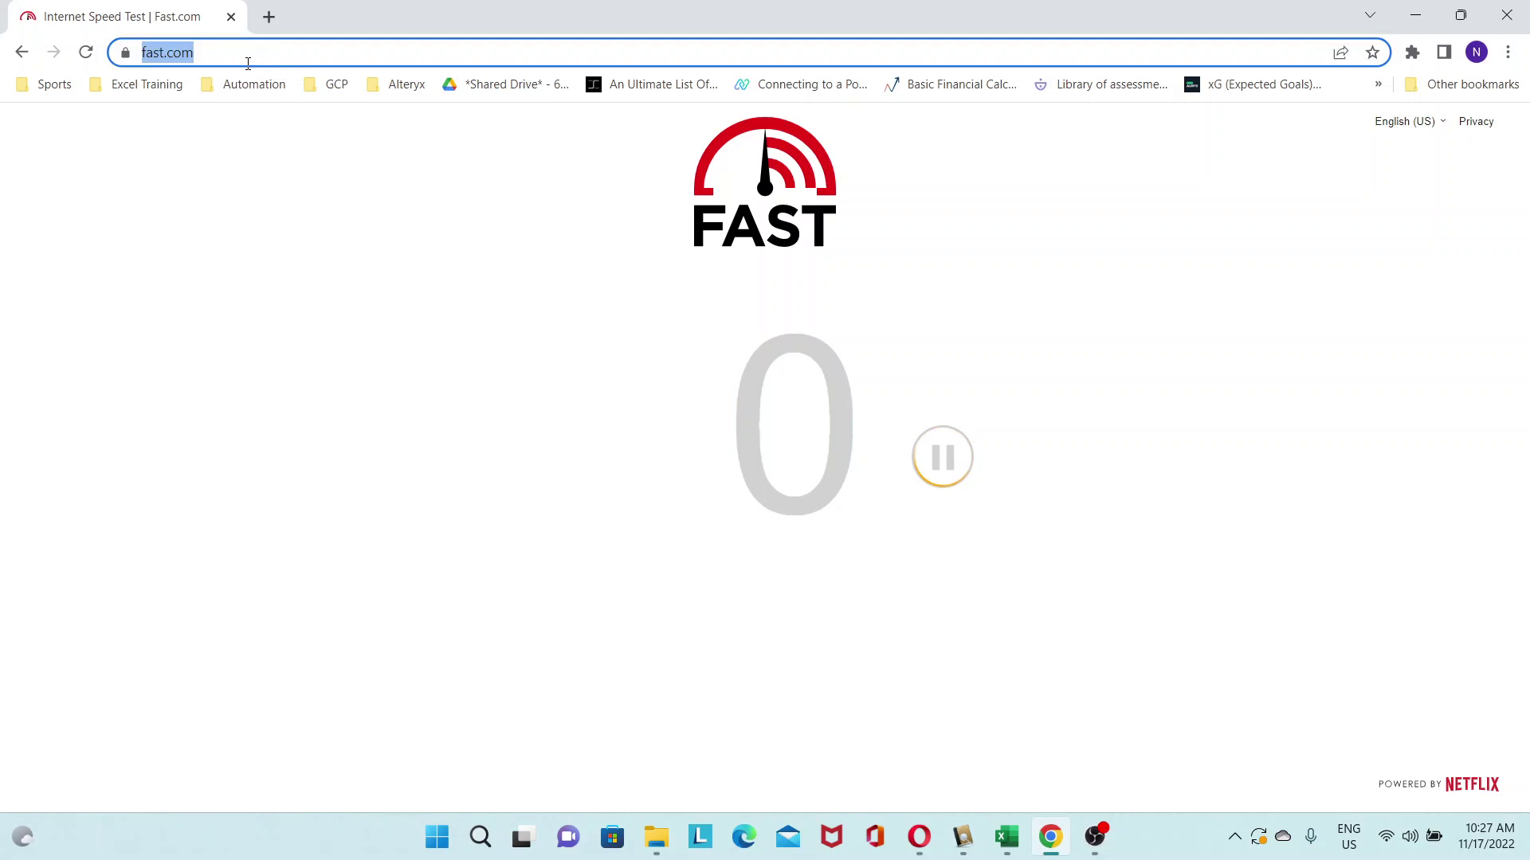
pyautogui.press('Return')
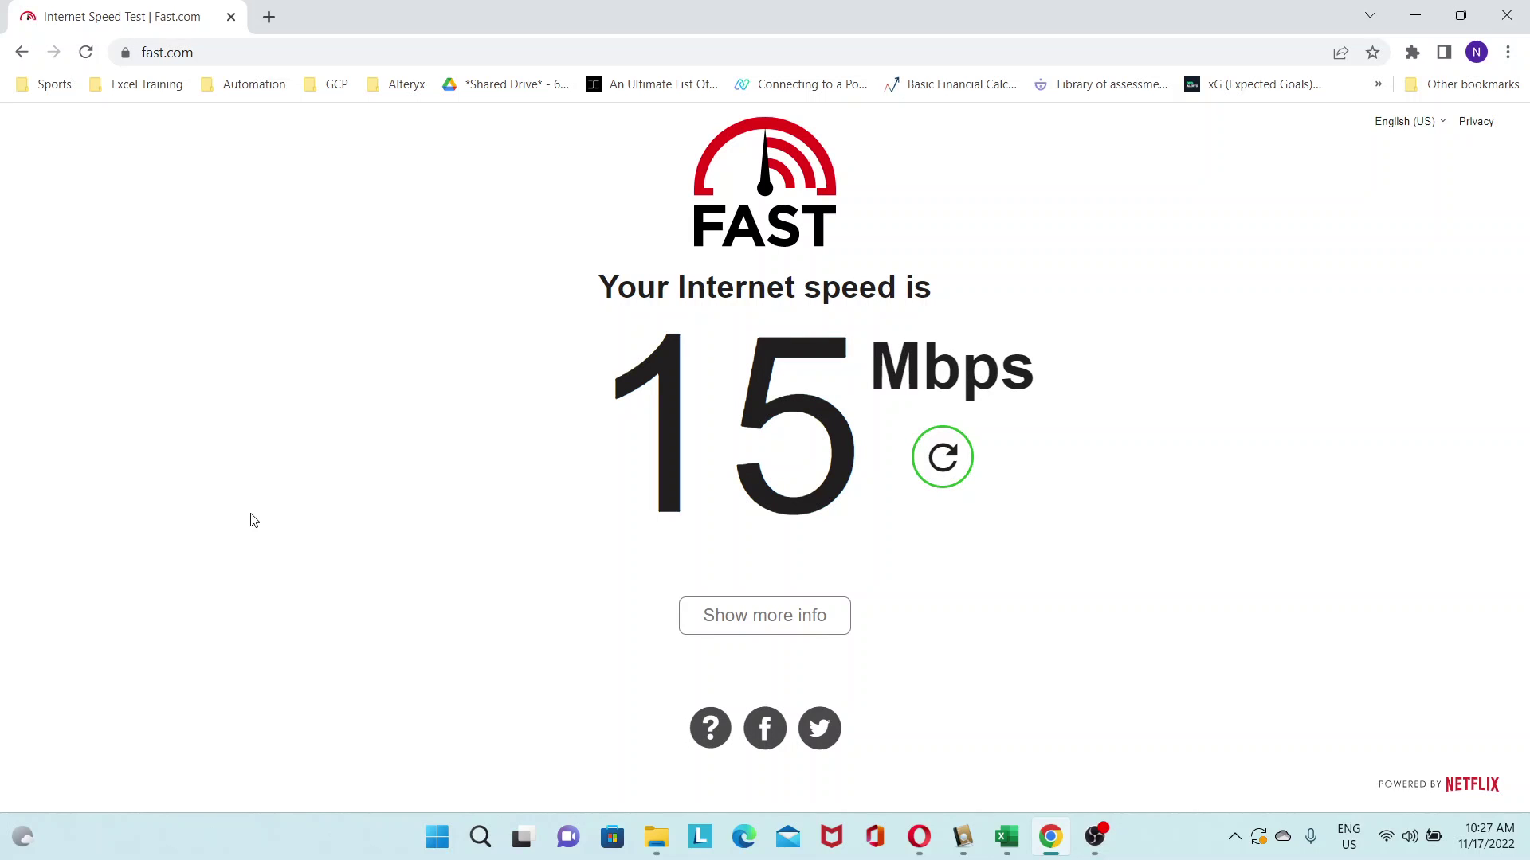
pyautogui.click(942, 460)
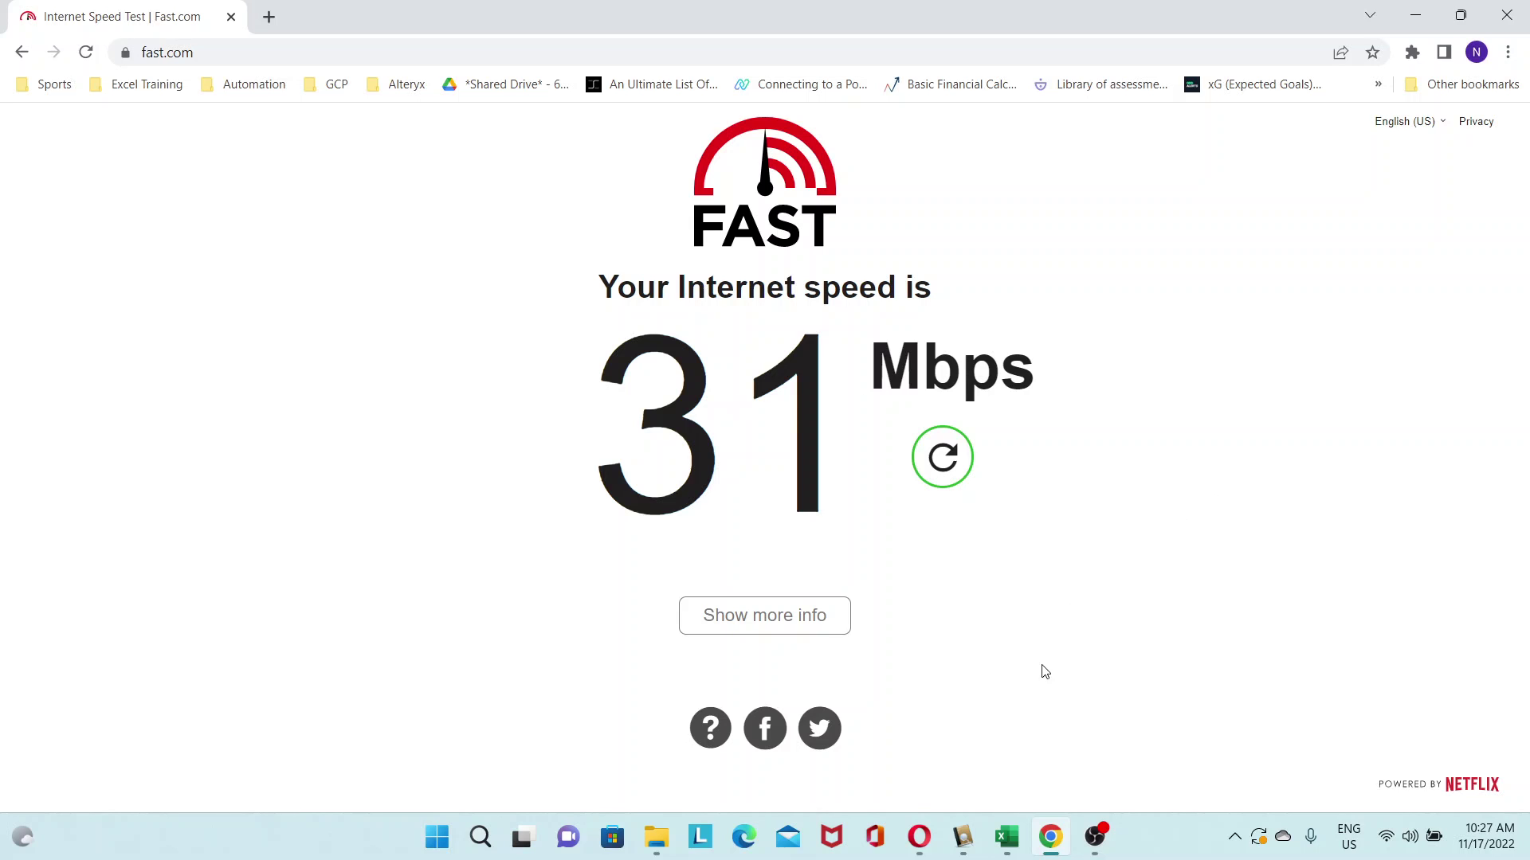
pyautogui.moveTo(921, 835)
pyautogui.click(986, 769)
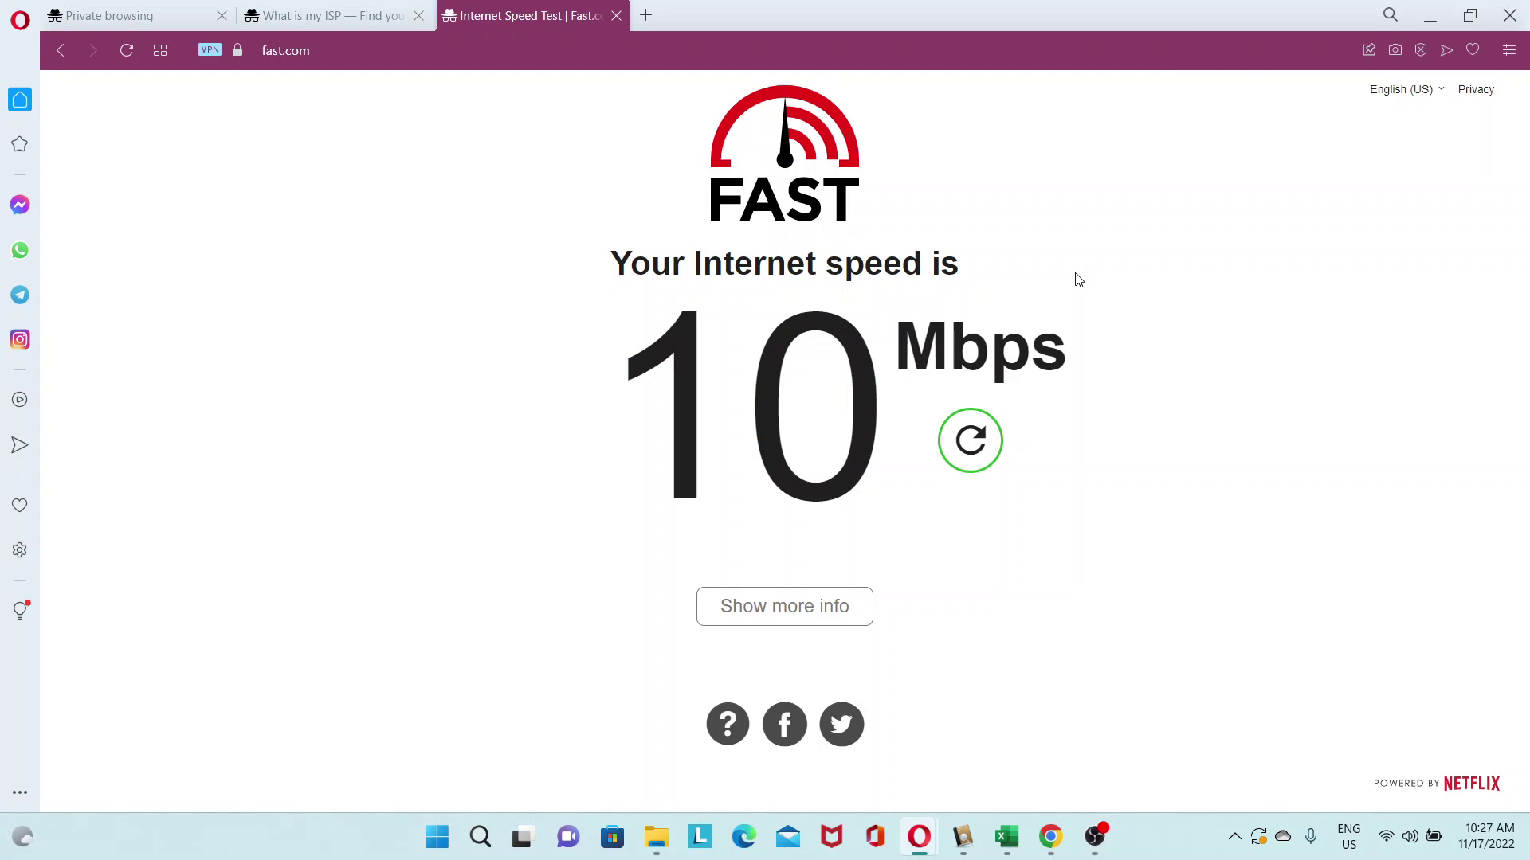
# Step: Rerun the fast.com speed test twice in Opera's VPN window, reading 7.5 Mbps
pyautogui.click(978, 443)
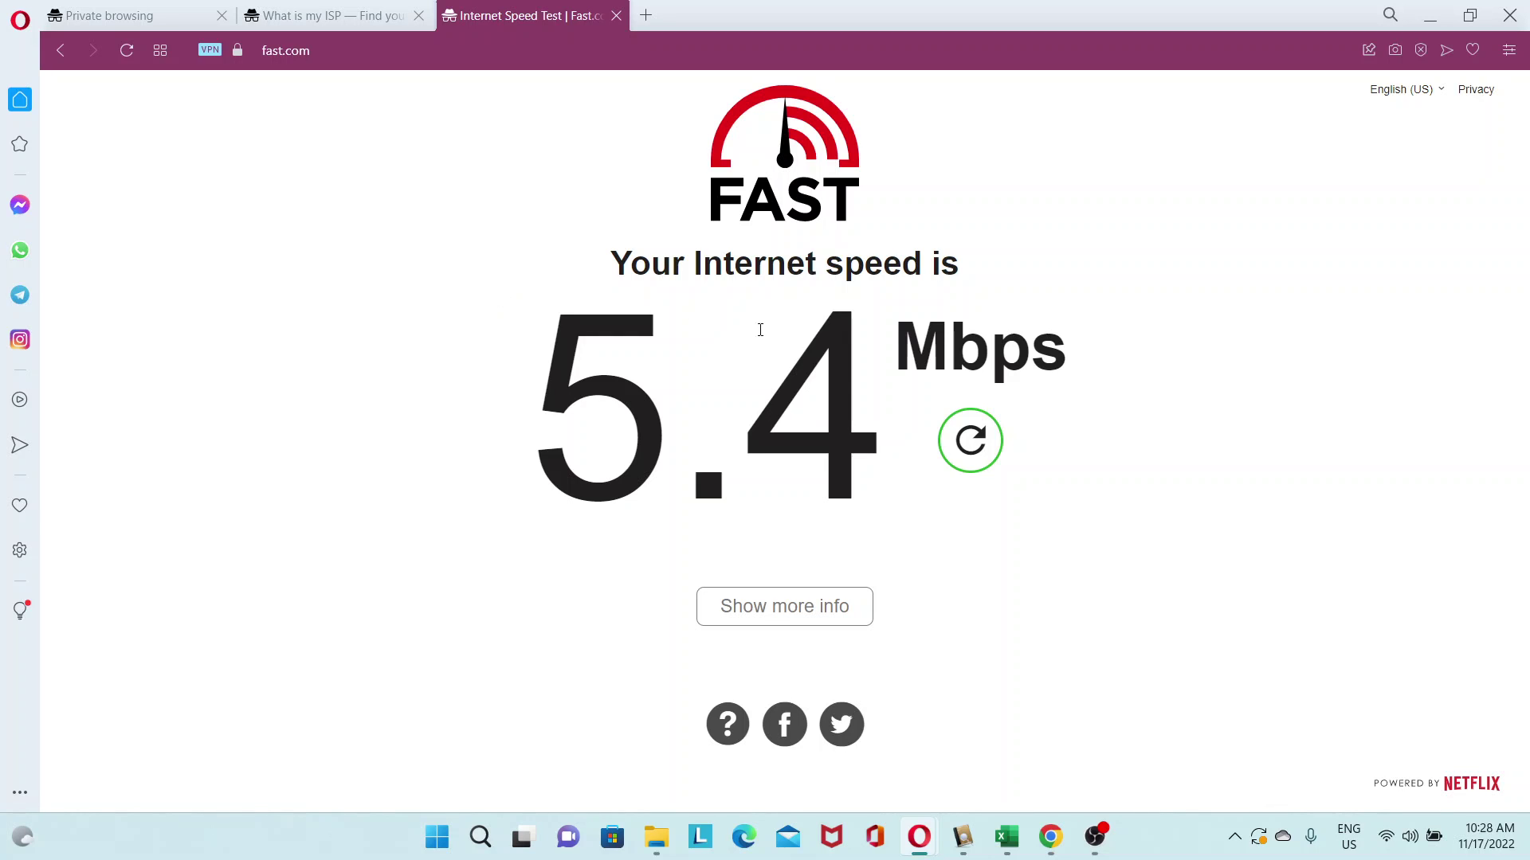
pyautogui.click(967, 451)
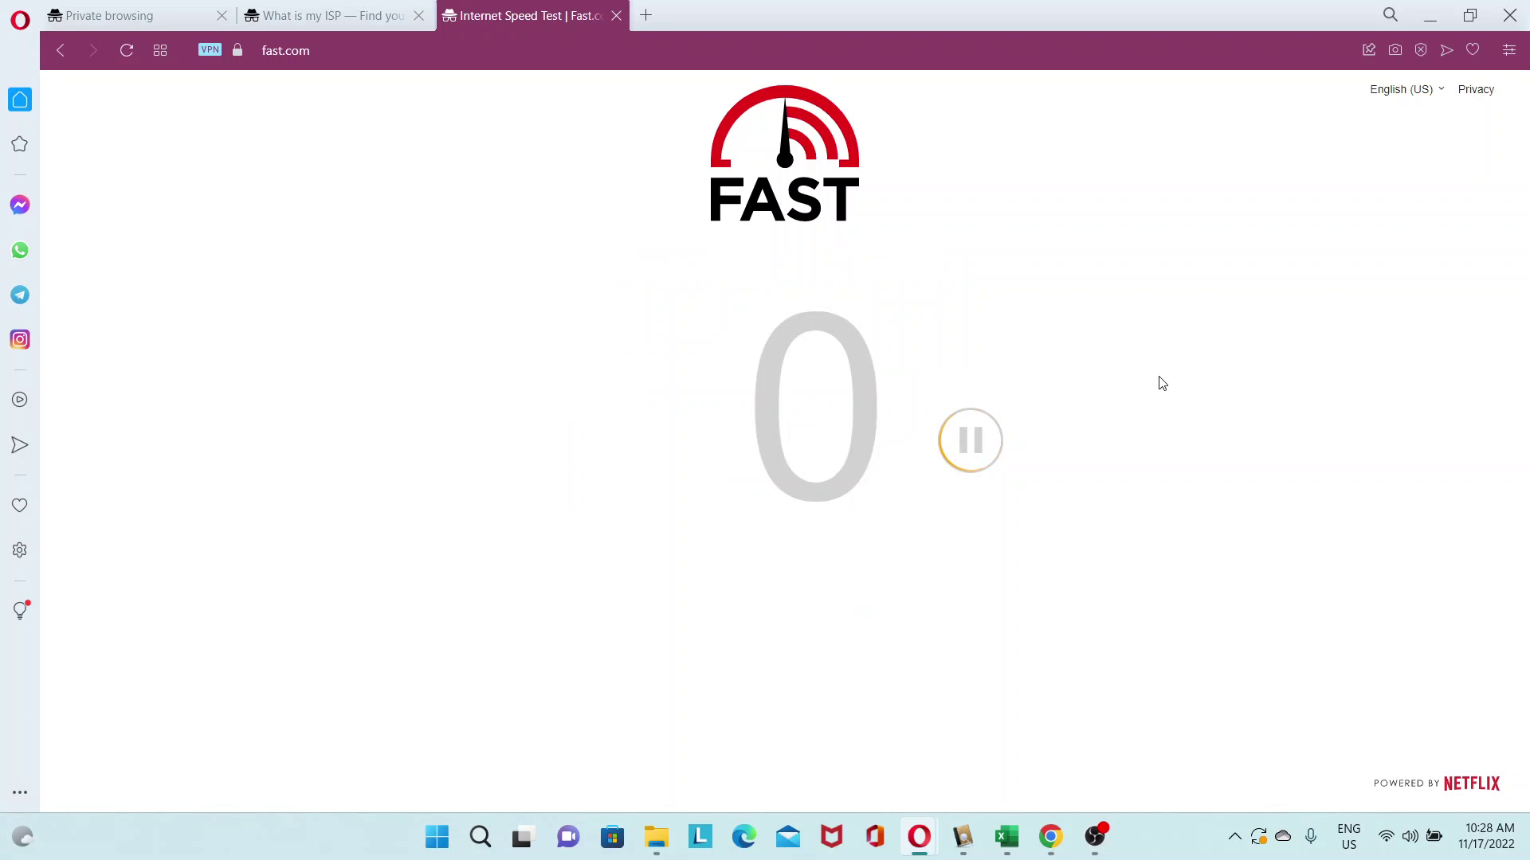